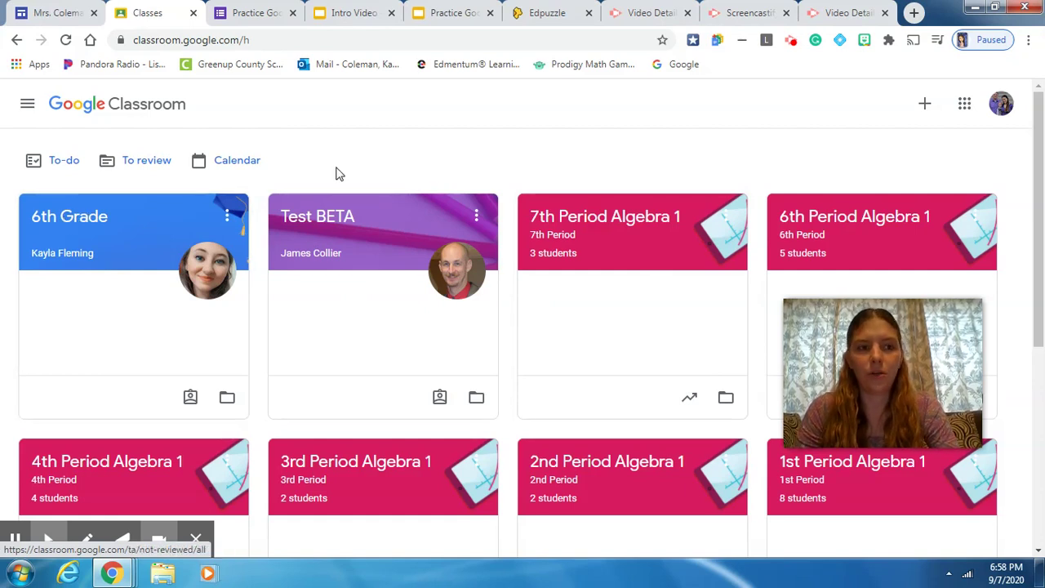
# - Open the 6th Grade class card from the Classroom home page
pyautogui.click(91, 219)
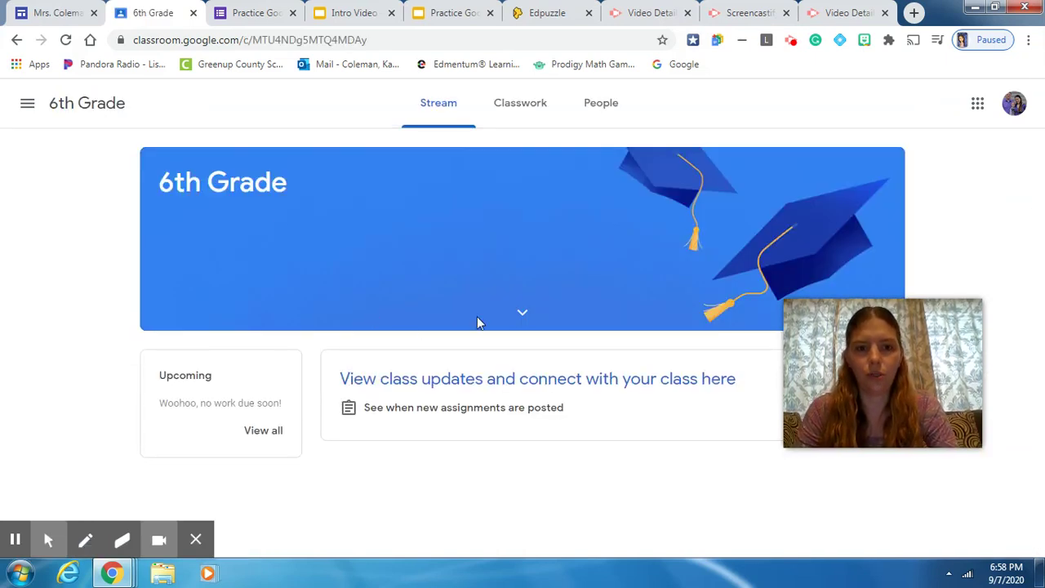
# - Switch to the 6th Grade class's Classwork page listing its assignments
pyautogui.click(516, 105)
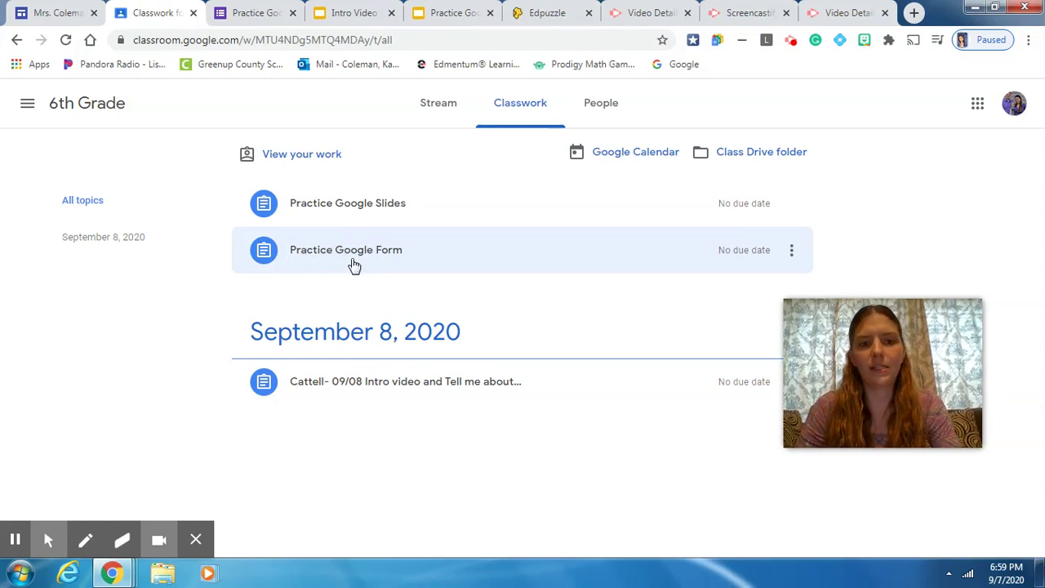
# - Expand the Practice Google Form assignment and open its attached form
pyautogui.click(354, 252)
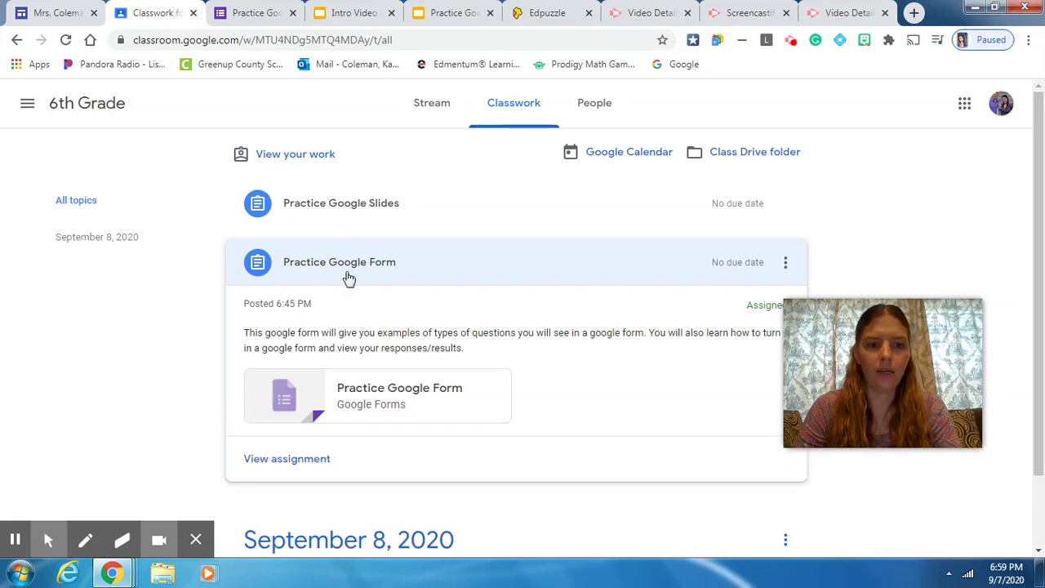
pyautogui.scroll(-1, 338, 303)
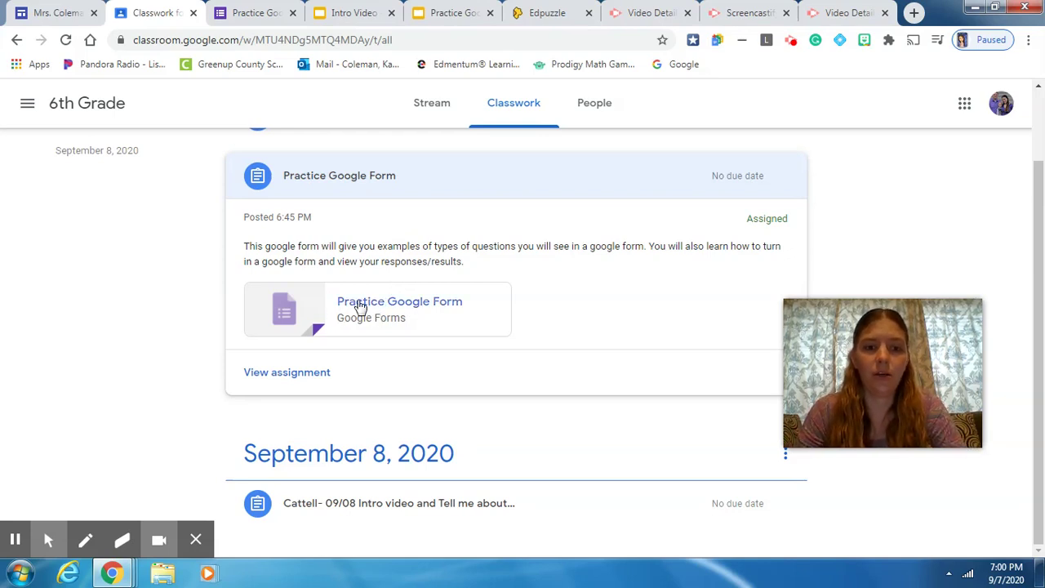
pyautogui.click(375, 306)
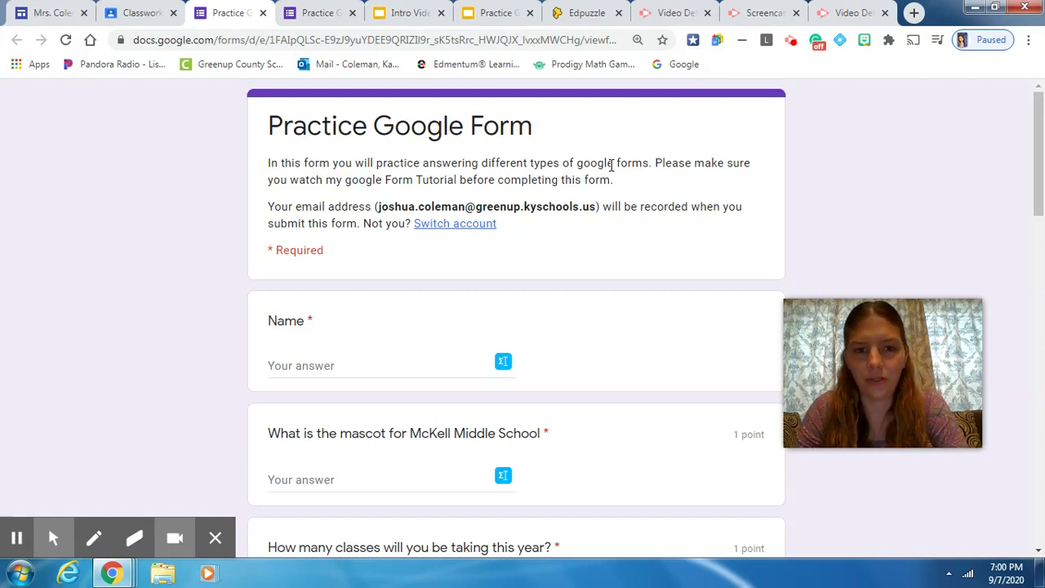
# - Scroll down the Practice Google Form to the Name question's answer field
pyautogui.scroll(-2, 408, 228)
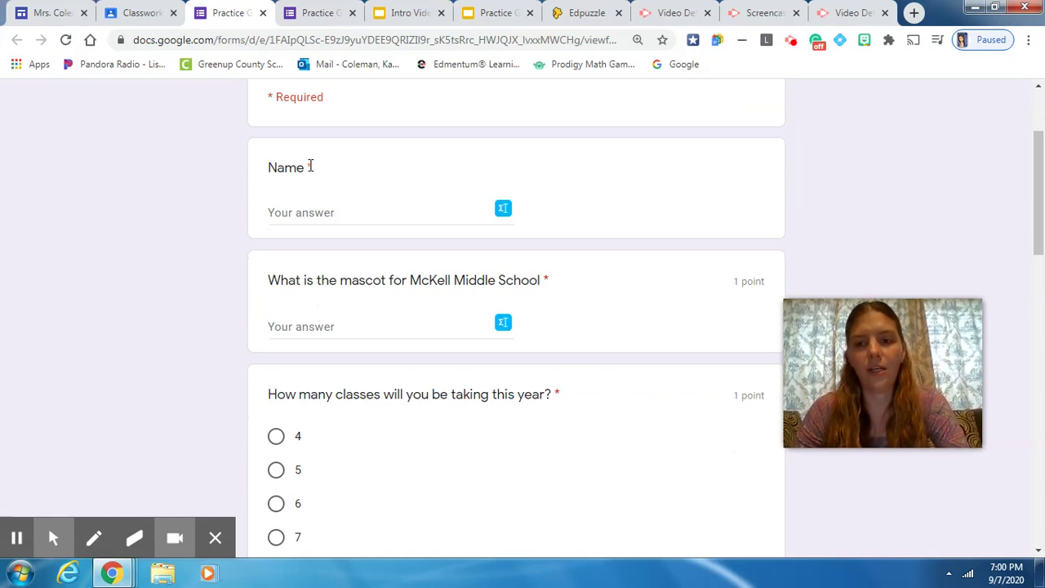
pyautogui.click(314, 224)
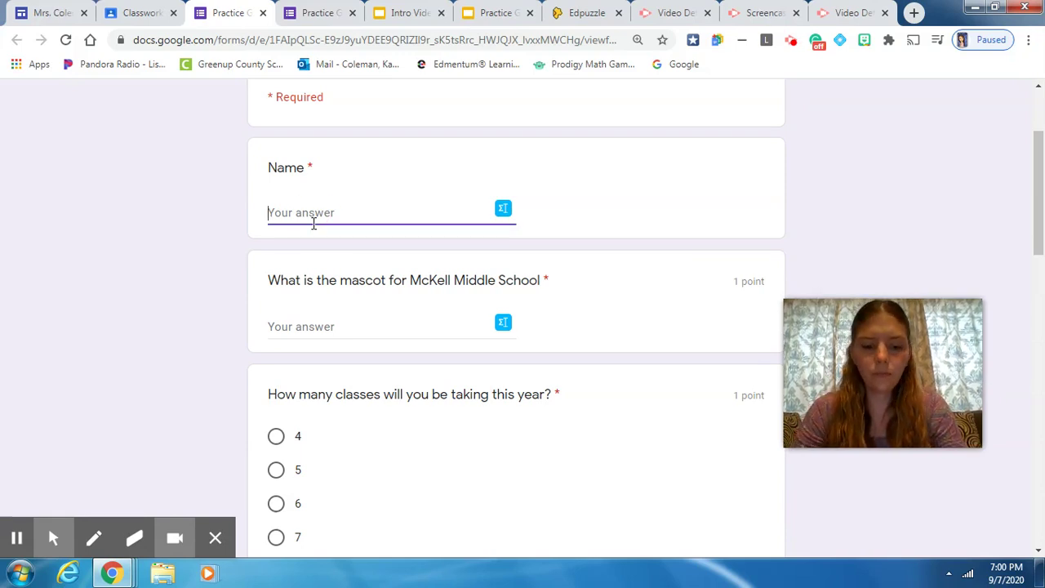
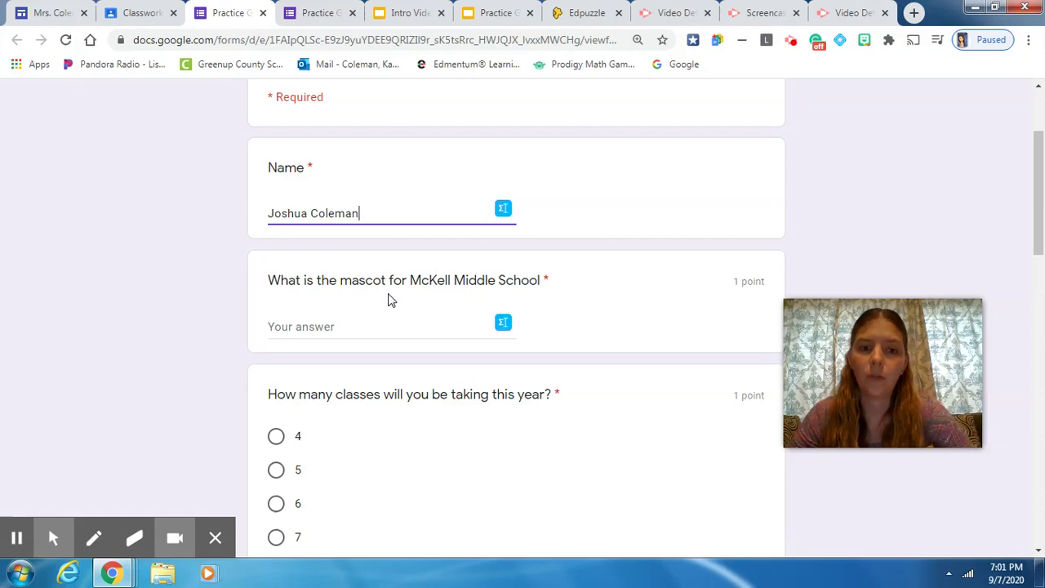
# - Answer the McKell Middle School mascot question with 'bulldogs'
pyautogui.click(330, 318)
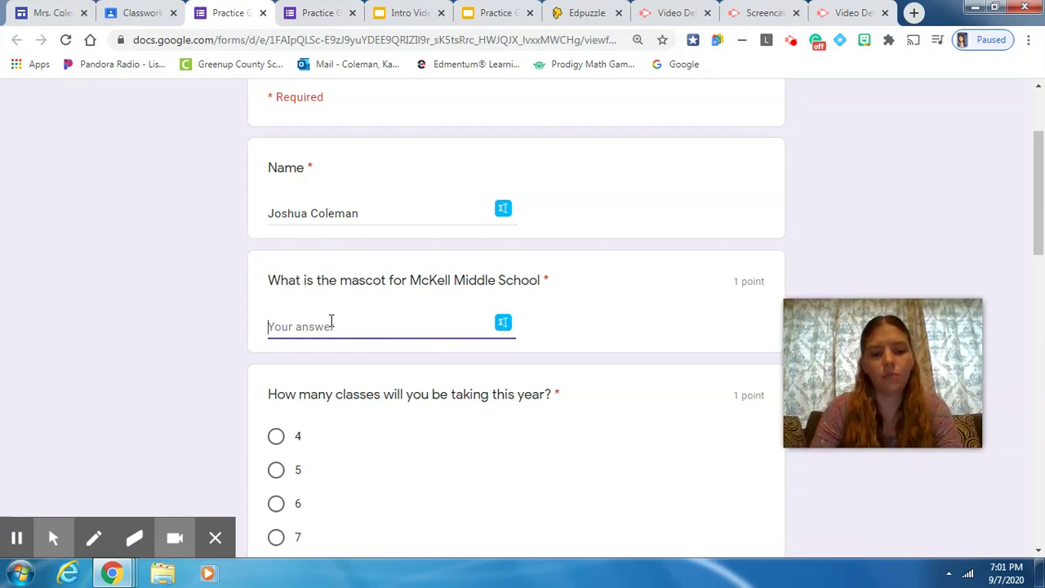
pyautogui.write('bu')
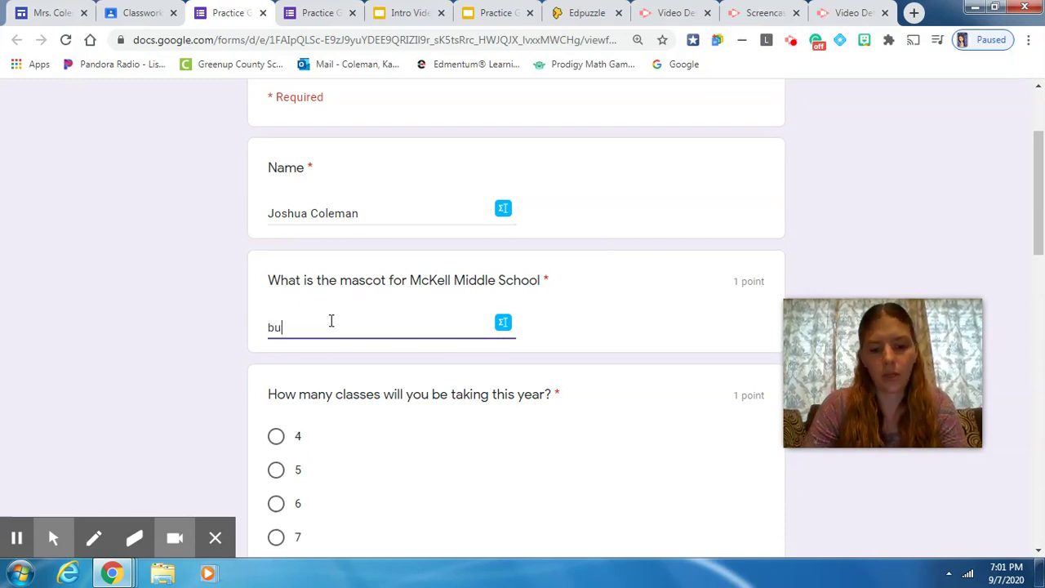
pyautogui.write('lldogs')
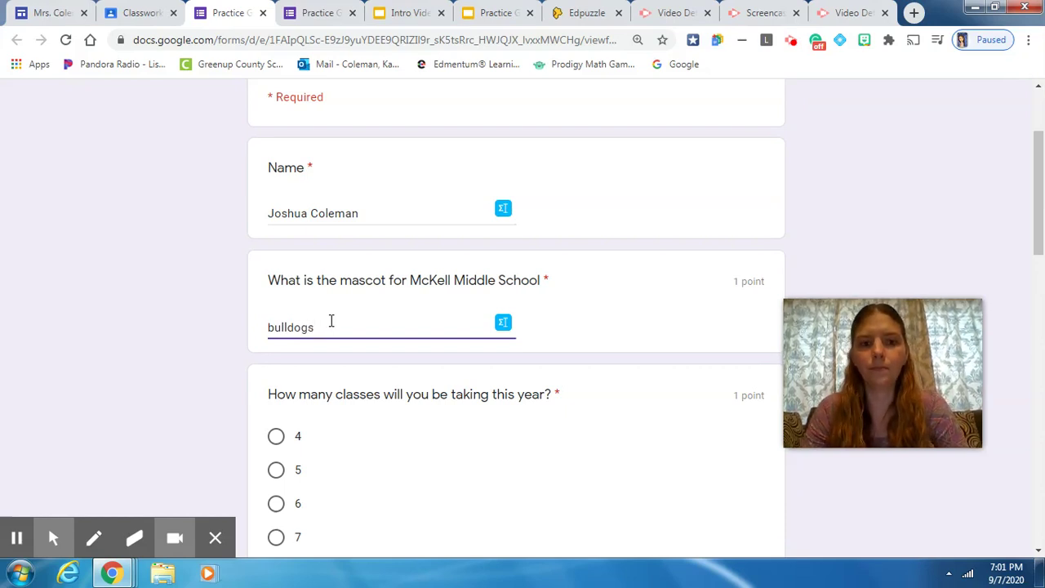
pyautogui.scroll(-2, 330, 321)
pyautogui.scroll(-1, 330, 326)
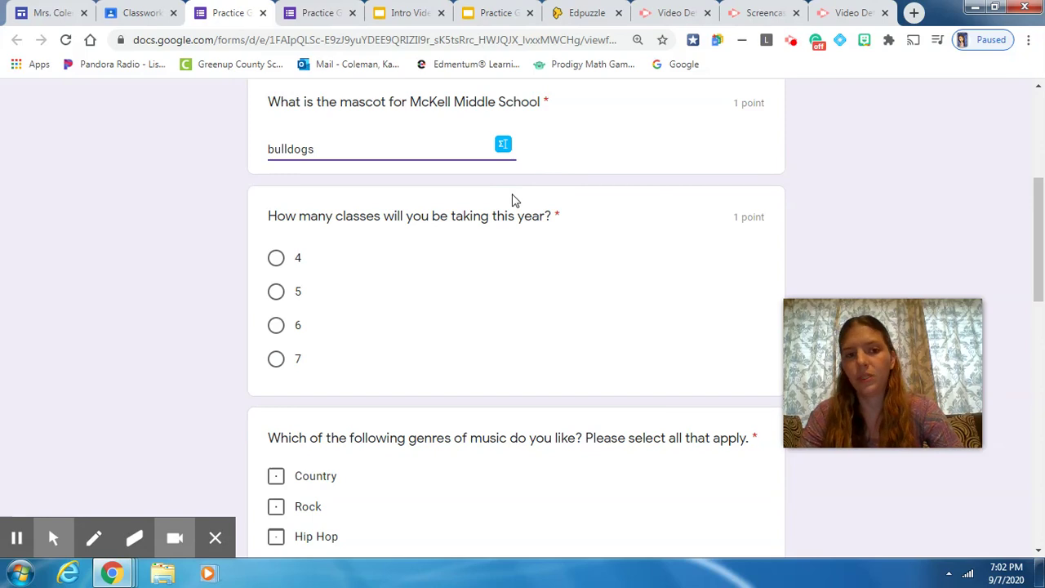
# - Choose 7 for the class-count question, leaving the music genres unchecked
pyautogui.click(276, 359)
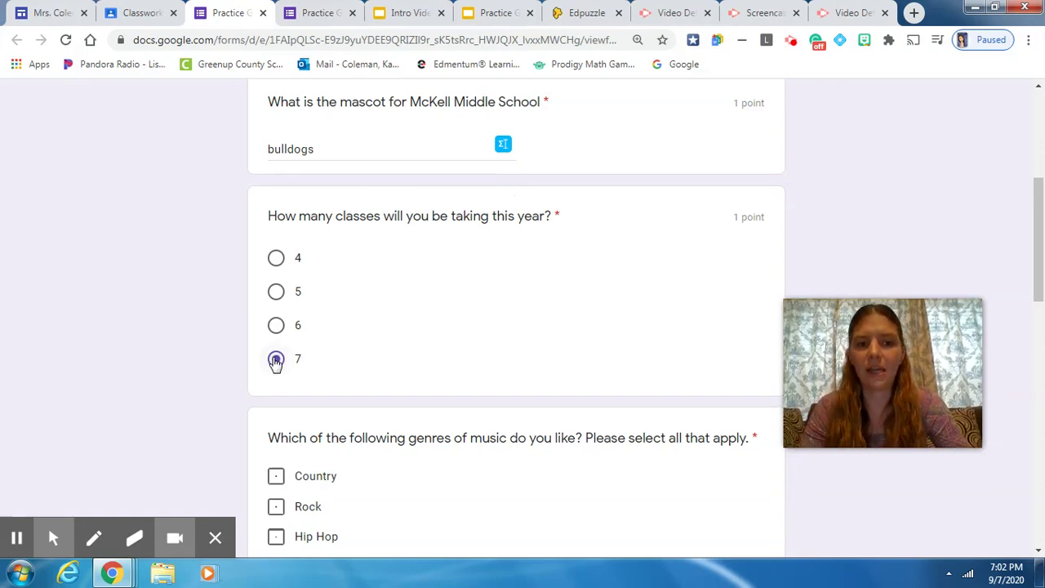
pyautogui.scroll(-2, 448, 340)
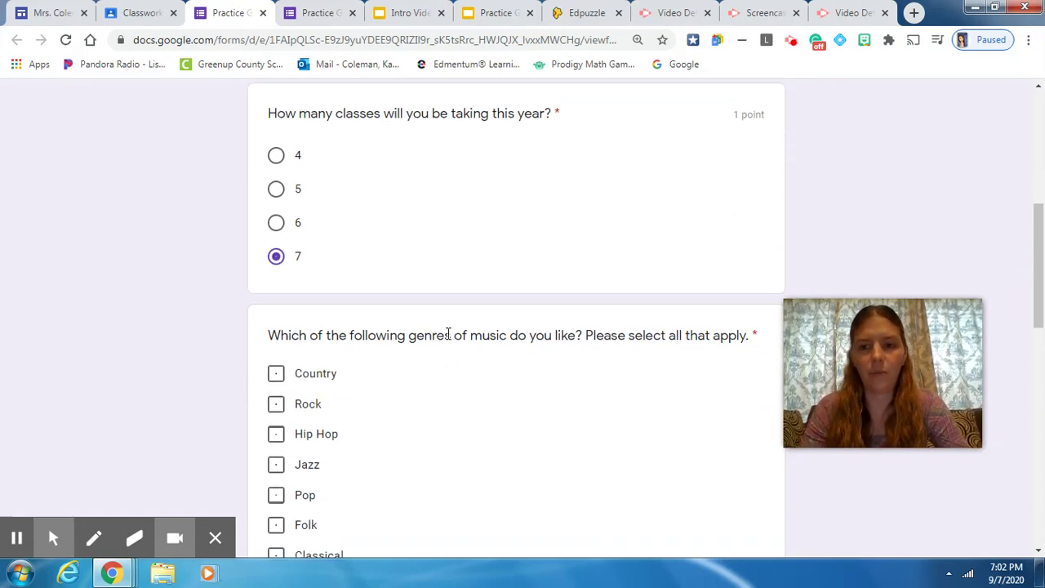
pyautogui.scroll(-2, 448, 334)
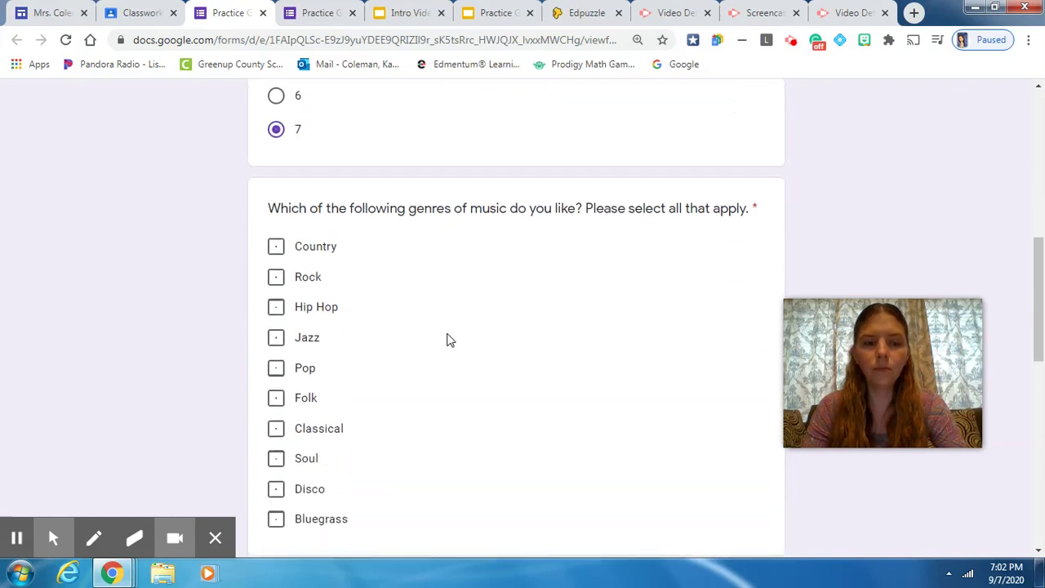
pyautogui.scroll(-1, 448, 340)
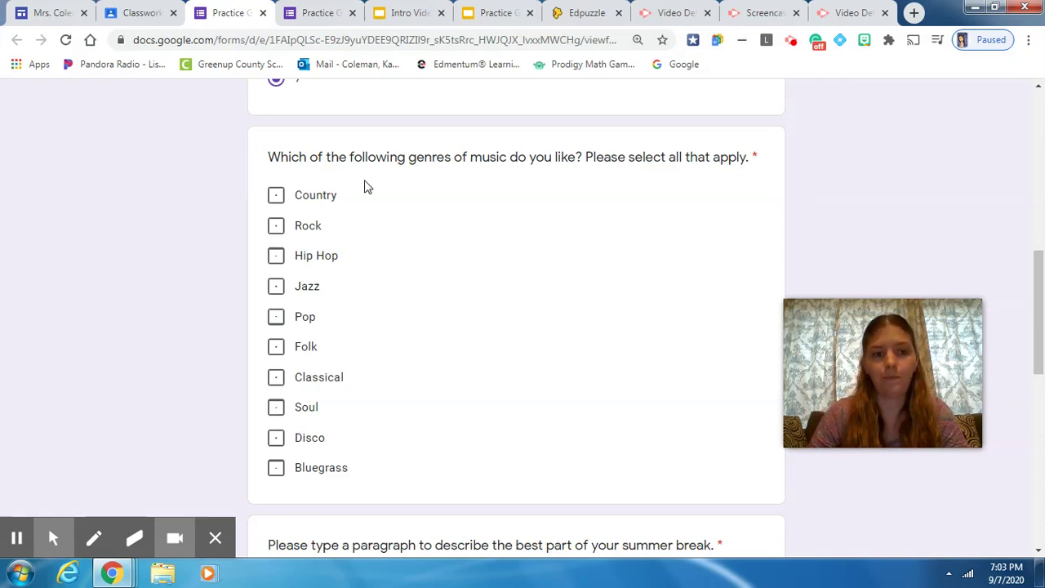
pyautogui.scroll(-2, 365, 187)
pyautogui.scroll(-1, 365, 187)
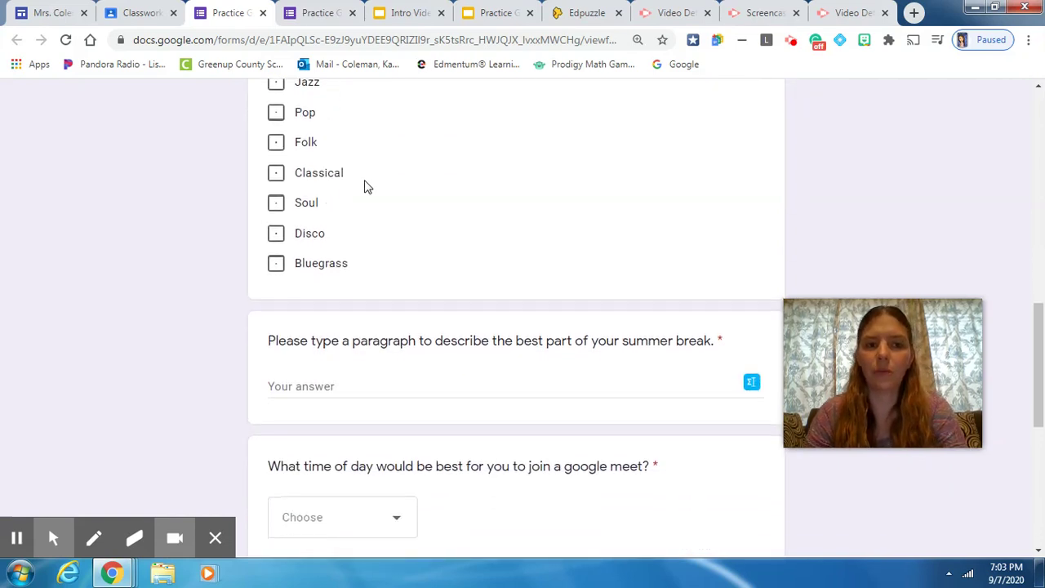
pyautogui.scroll(3, 365, 187)
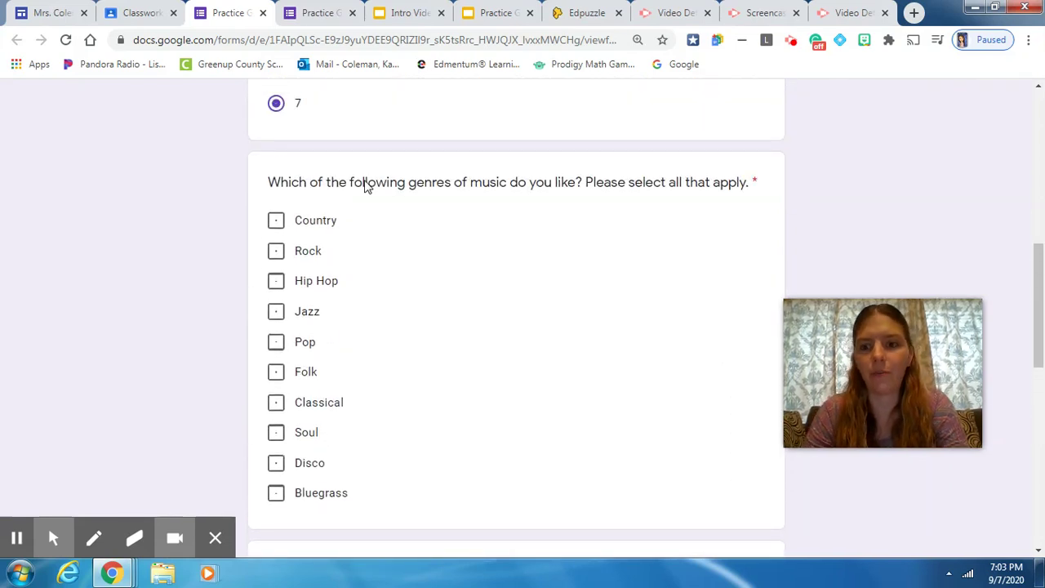
pyautogui.scroll(-2, 365, 187)
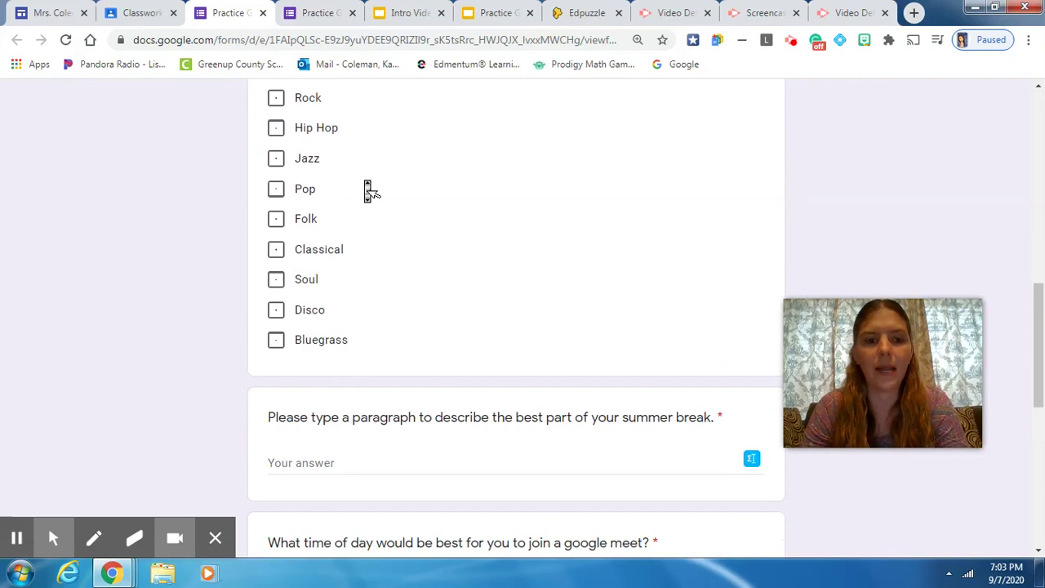
pyautogui.scroll(-3, 366, 189)
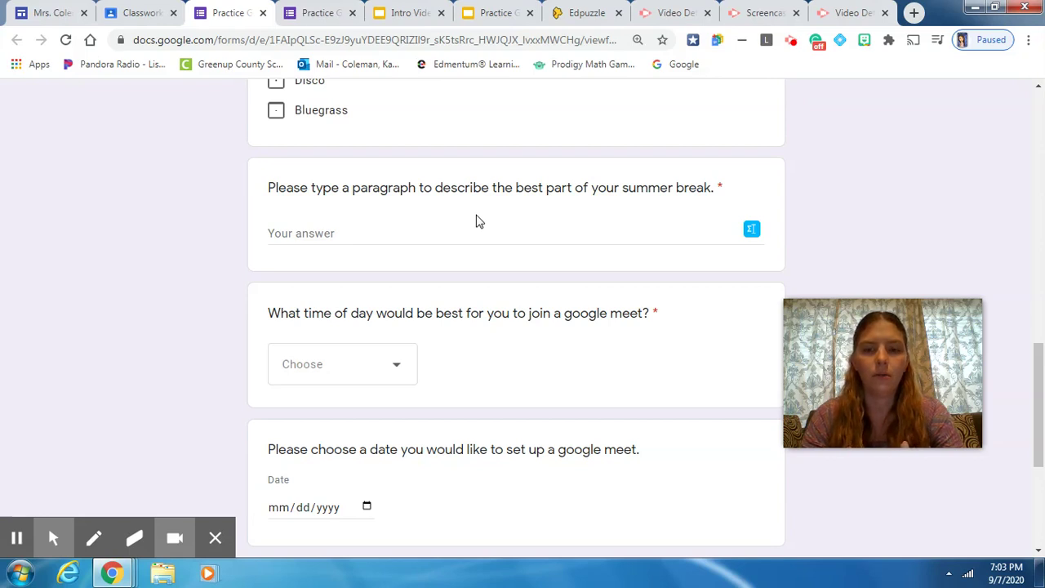
# - Answer the summer-break paragraph question with 'My summer break was awesome.'
pyautogui.click(399, 237)
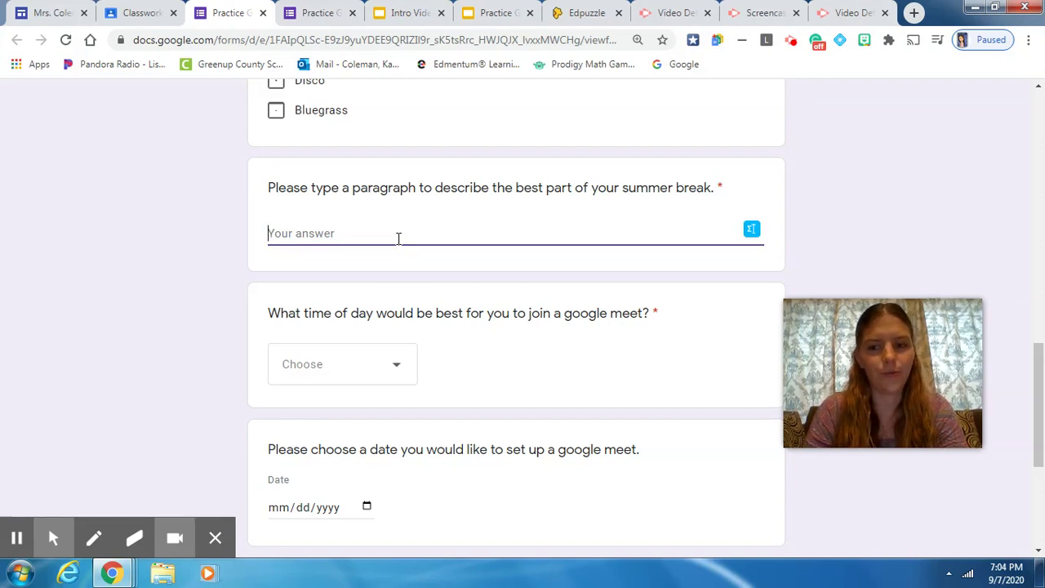
pyautogui.write('MY')
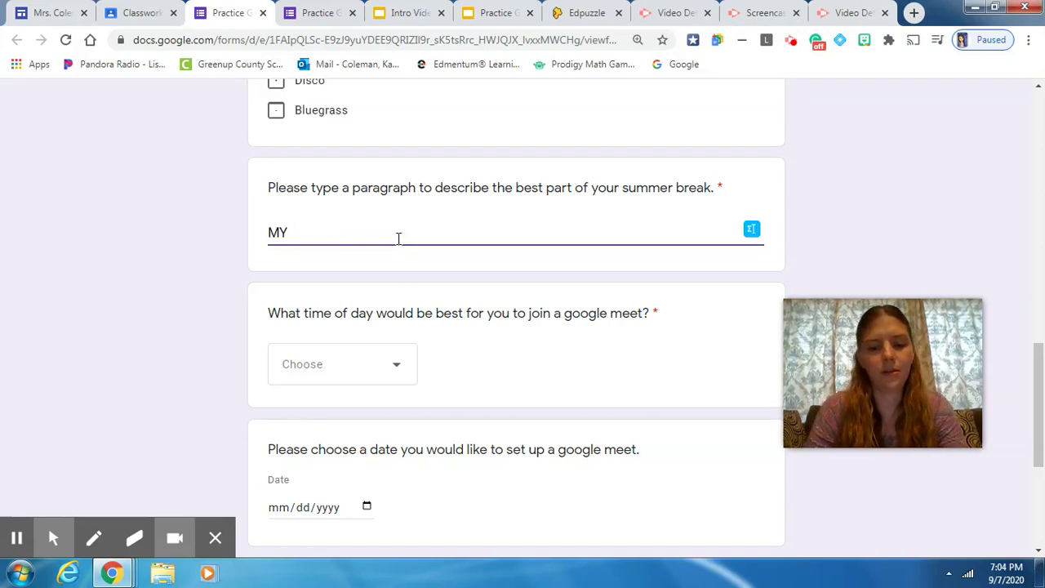
pyautogui.press('BackSpace')
pyautogui.write('y')
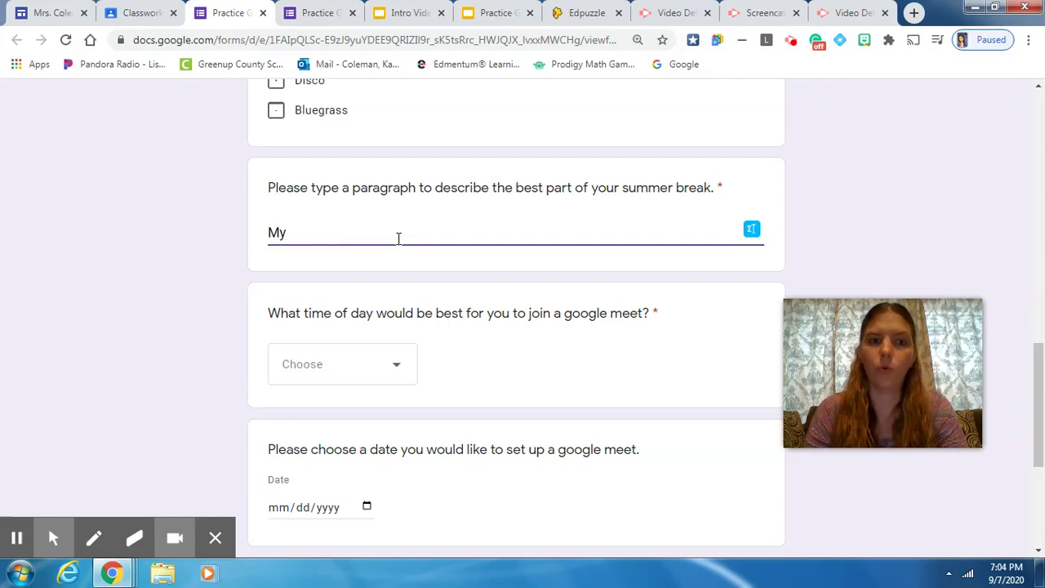
pyautogui.write(' su')
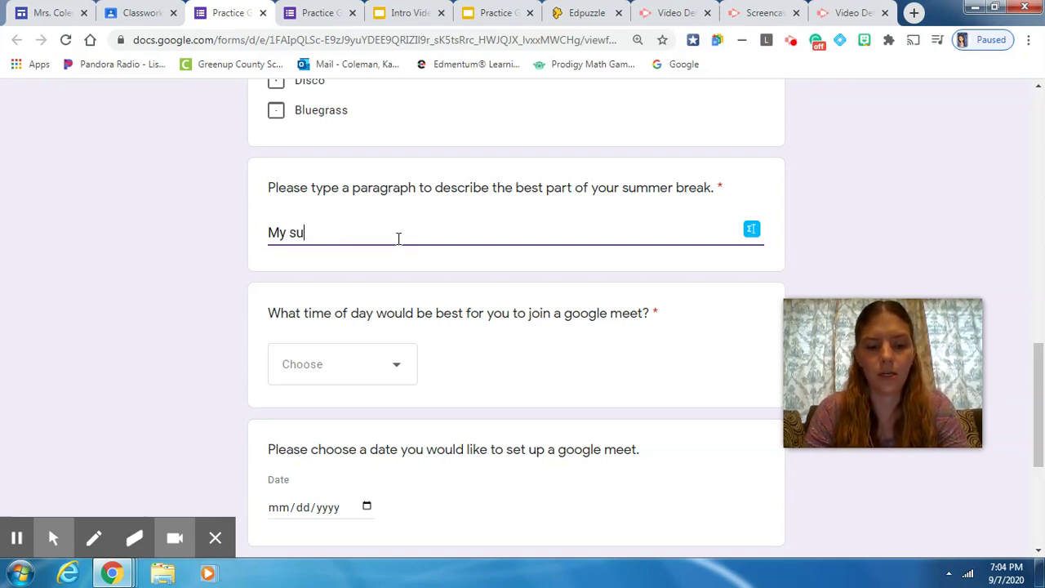
pyautogui.write('mmer break w')
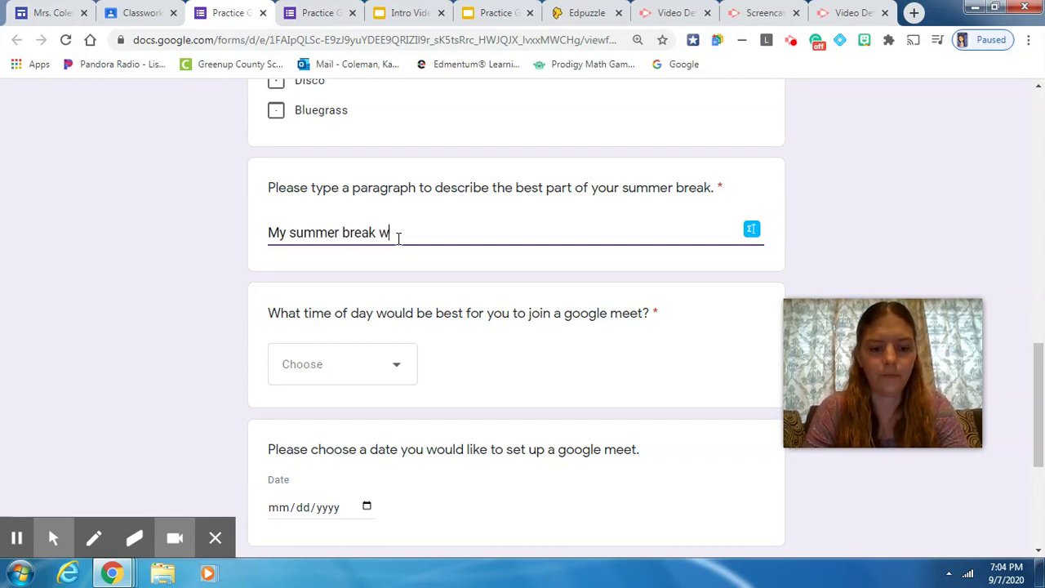
pyautogui.write('as awesom')
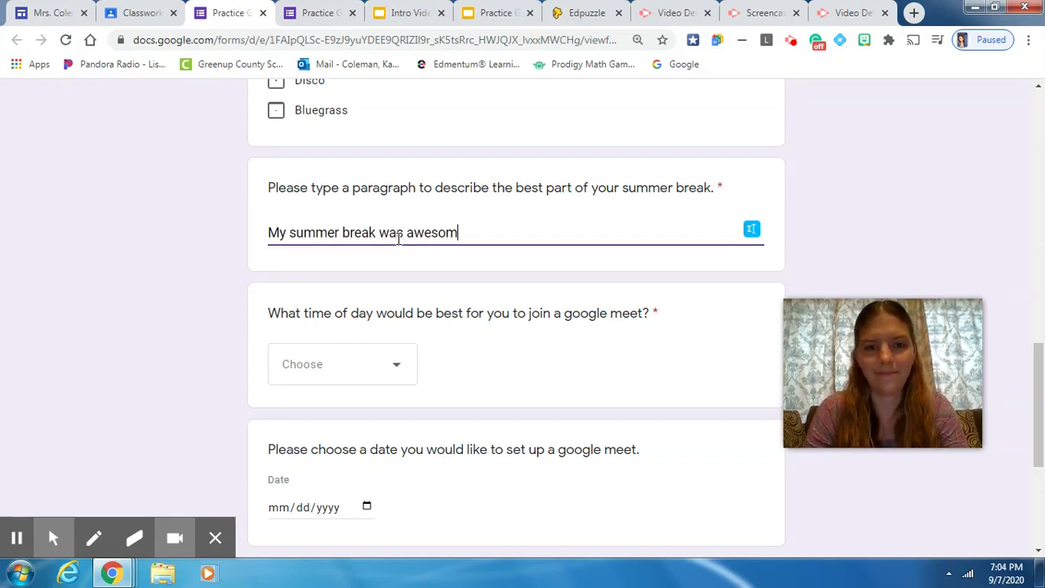
pyautogui.write('e.')
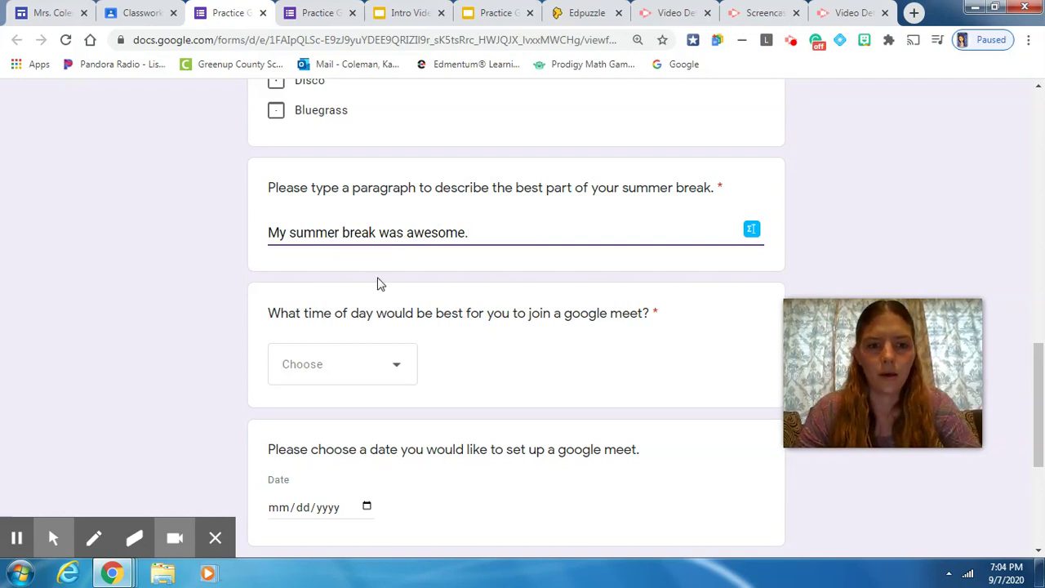
pyautogui.scroll(-1, 415, 310)
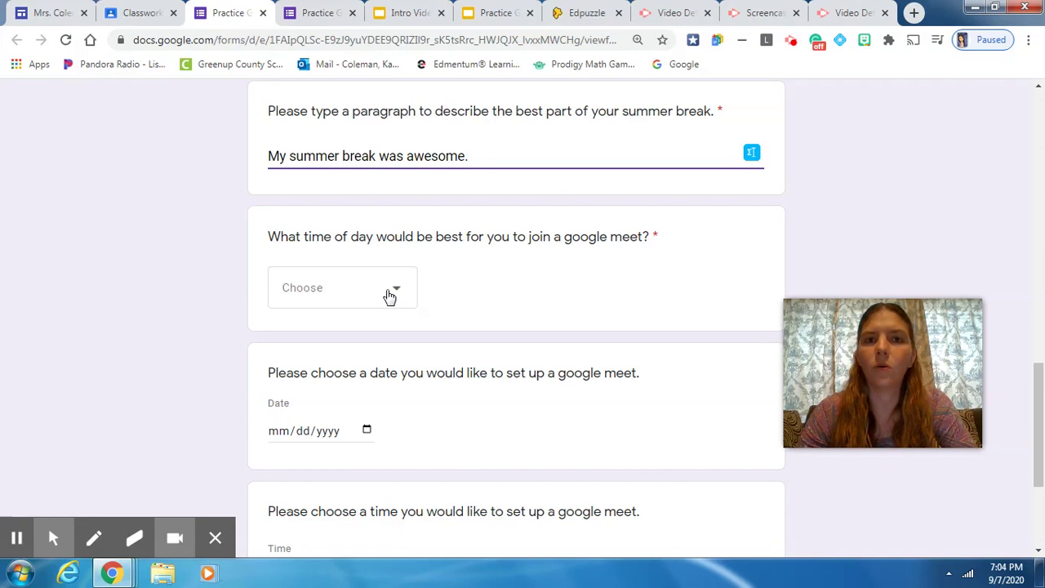
# - Select 5pm from the time-of-day dropdown for the google meet question
pyautogui.click(389, 296)
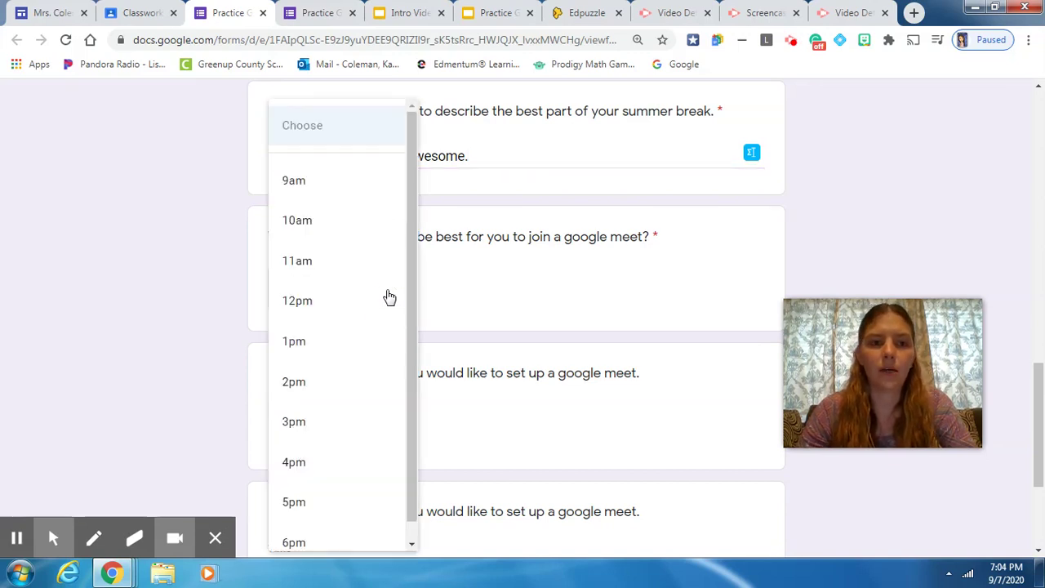
pyautogui.scroll(-1, 350, 233)
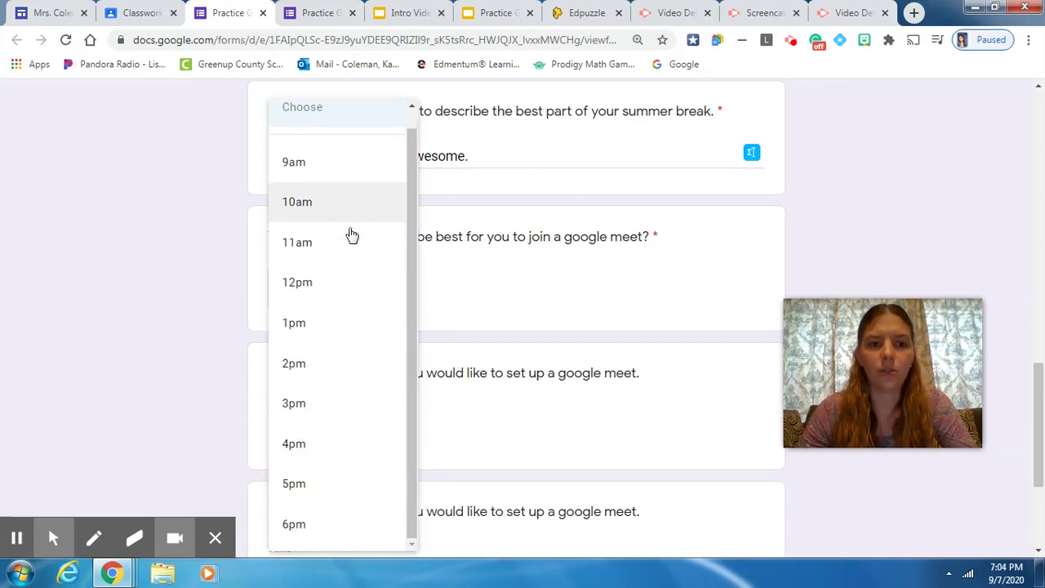
pyautogui.scroll(-1, 348, 233)
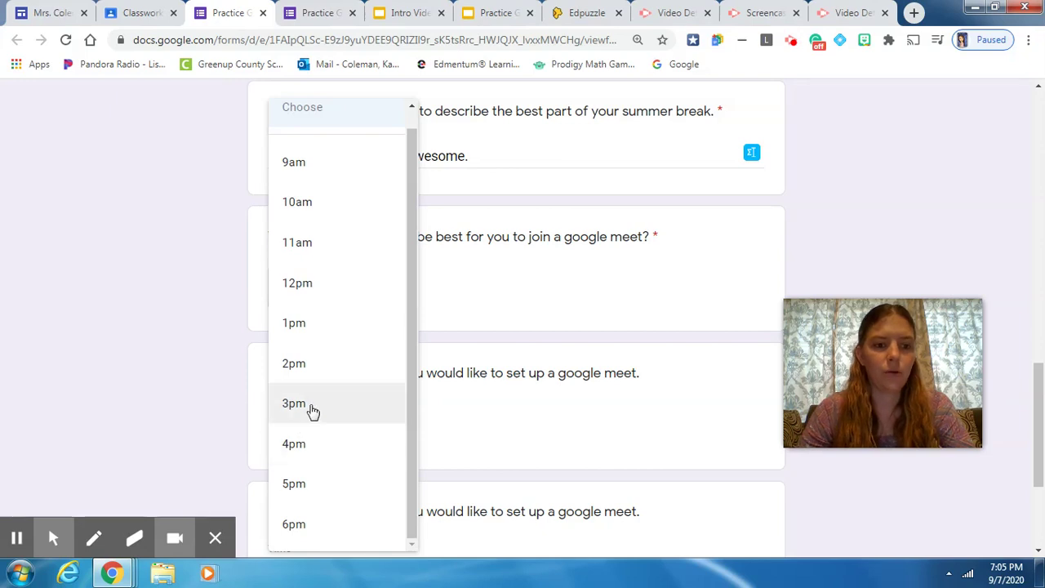
pyautogui.scroll(-1, 319, 345)
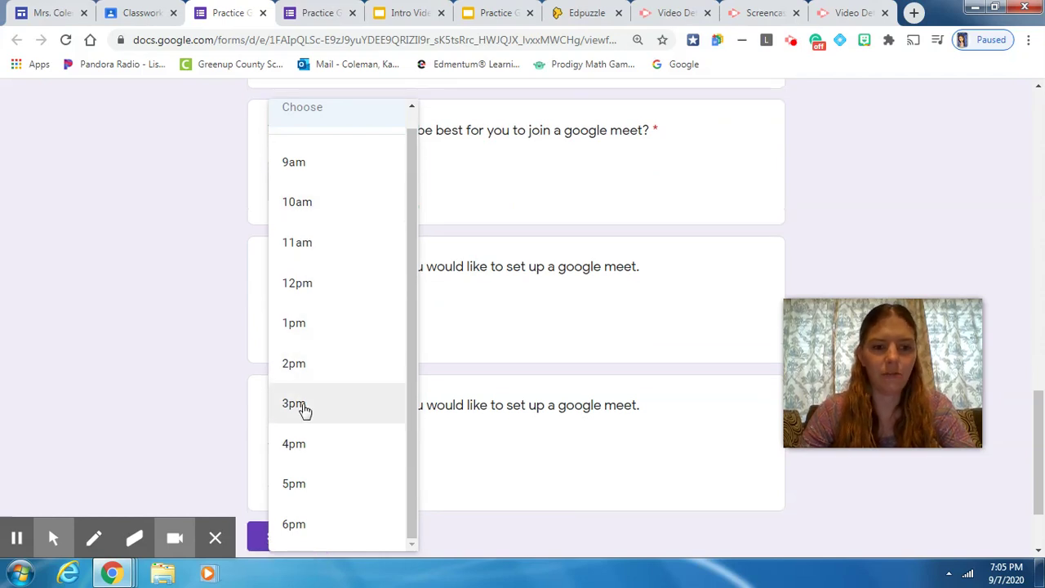
pyautogui.scroll(-1, 305, 425)
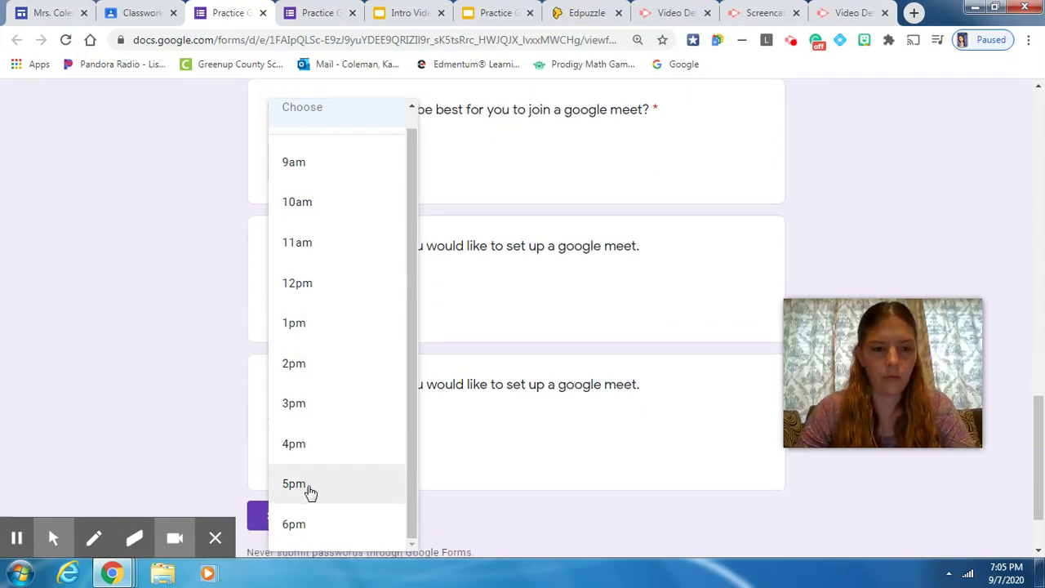
pyautogui.click(308, 485)
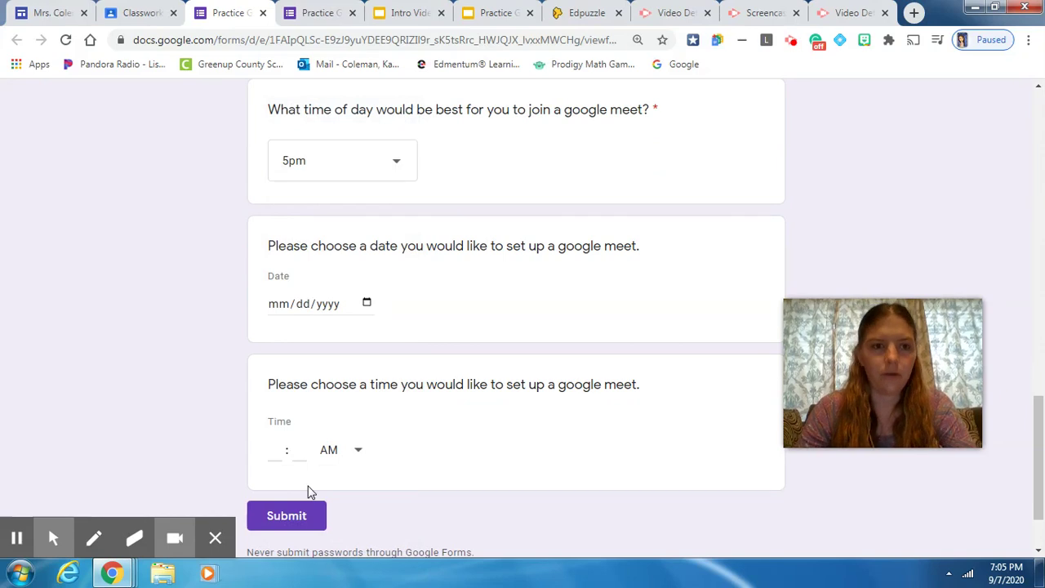
# - Pick September 10, 2020 (09/10/2020) in the meeting date picker
pyautogui.scroll(2, 338, 400)
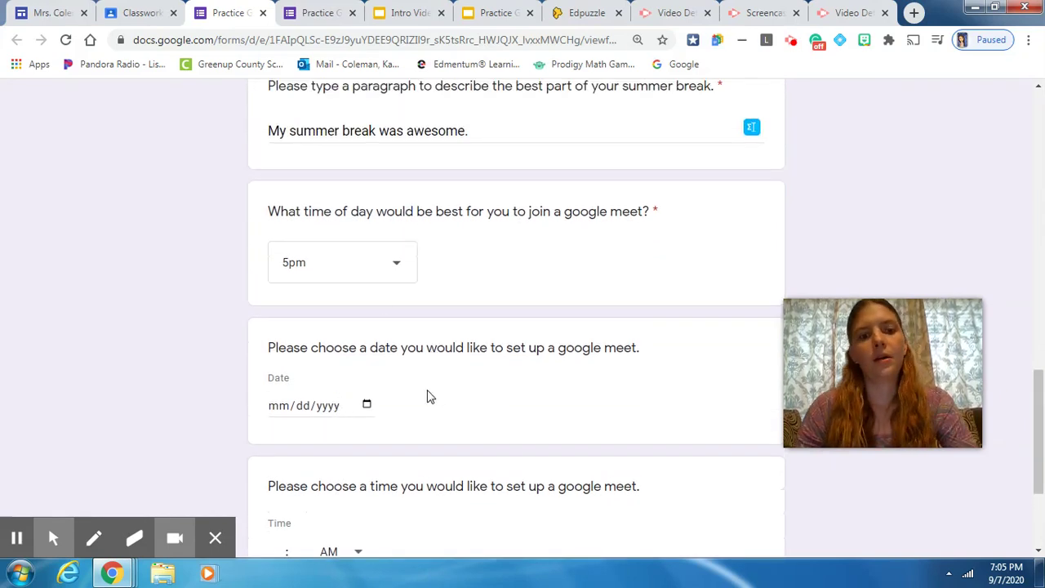
pyautogui.scroll(-1, 310, 415)
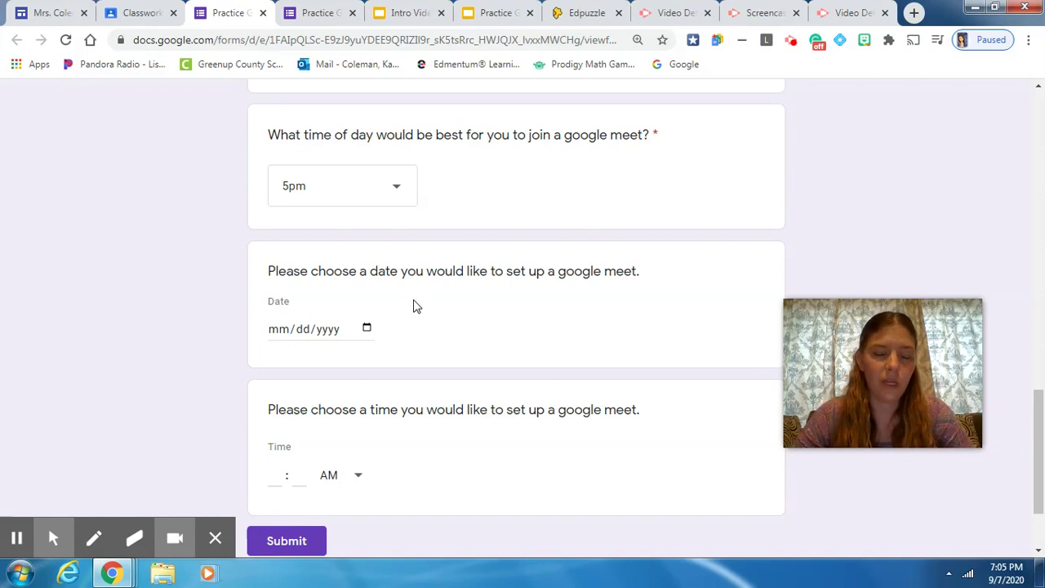
pyautogui.click(366, 328)
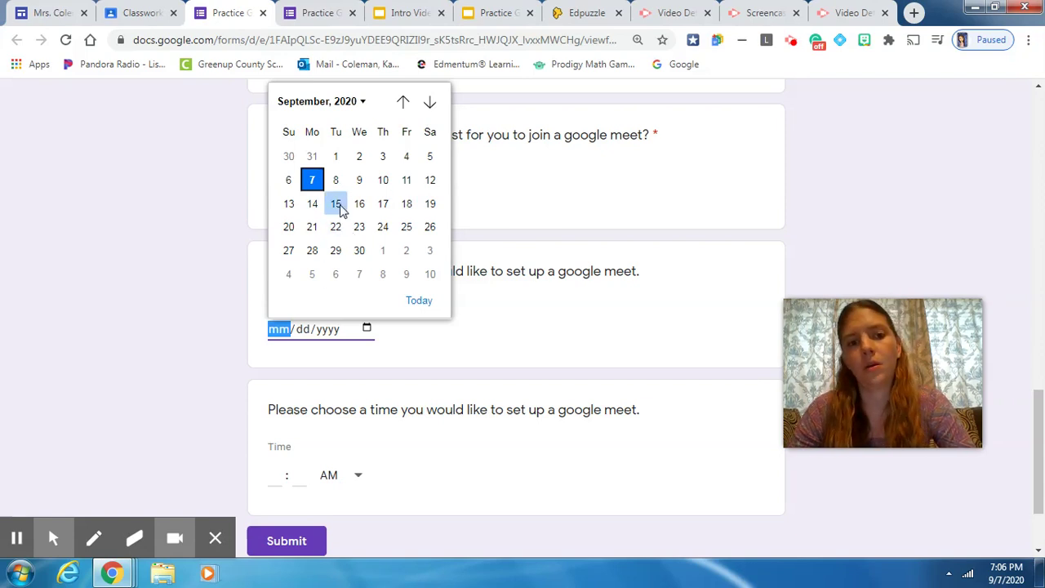
pyautogui.click(382, 188)
pyautogui.scroll(-3, 359, 324)
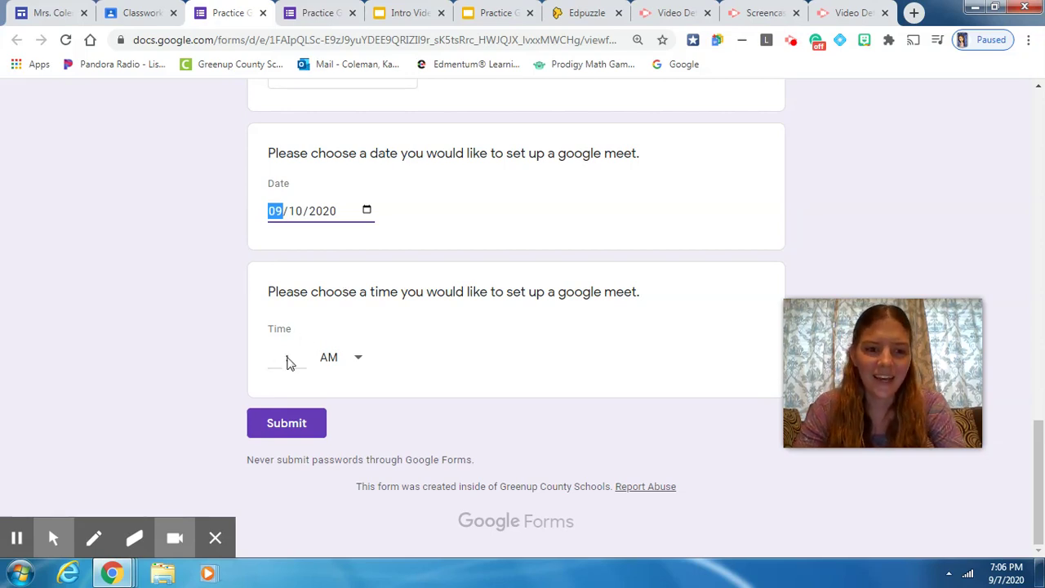
# - Enter 05:00 PM as the Google Meet time answer
pyautogui.click(341, 365)
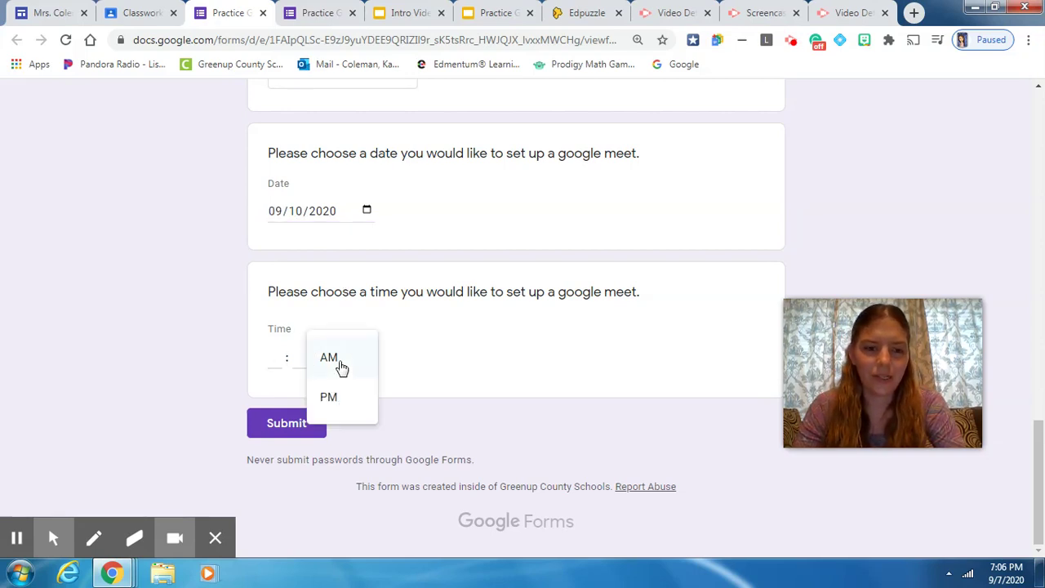
pyautogui.click(341, 366)
pyautogui.click(341, 366)
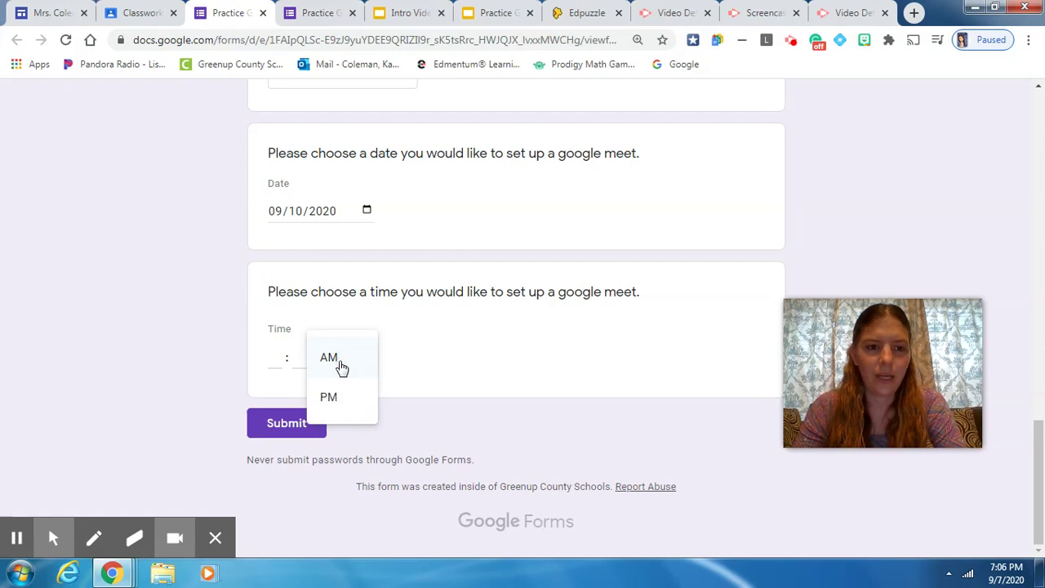
pyautogui.click(330, 399)
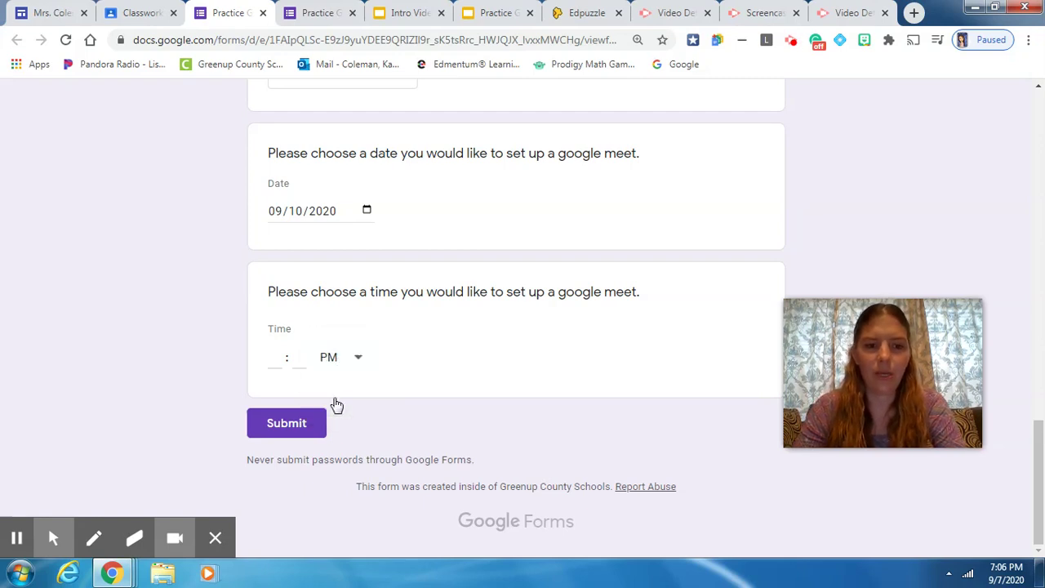
pyautogui.click(278, 356)
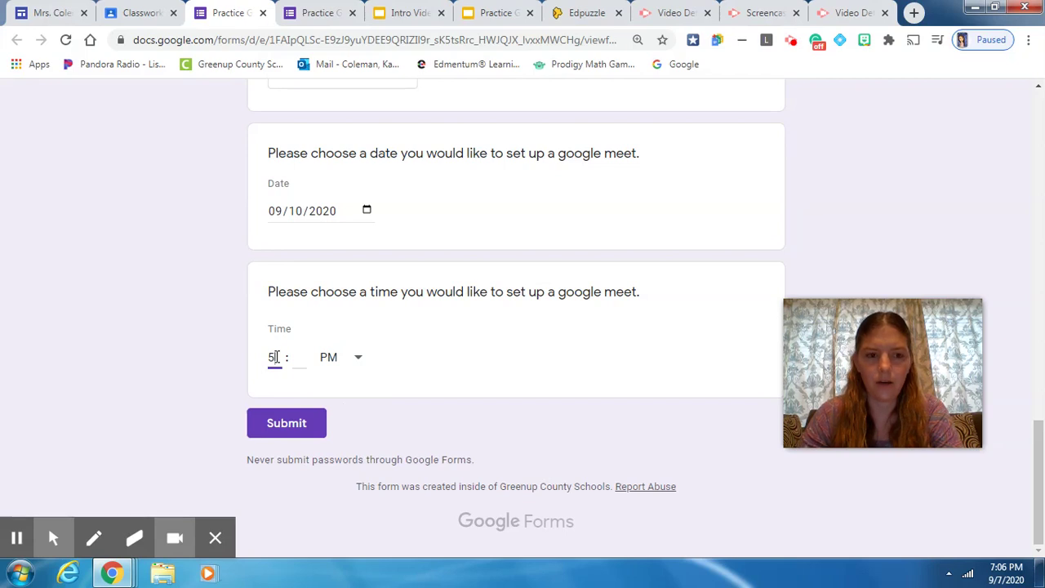
pyautogui.write('5')
pyautogui.click(294, 356)
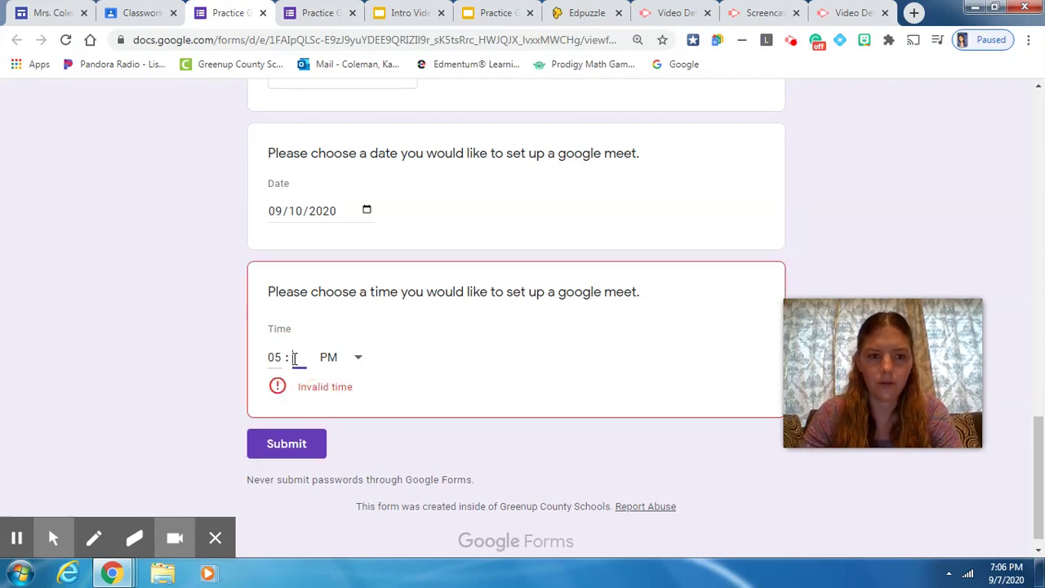
pyautogui.write('00')
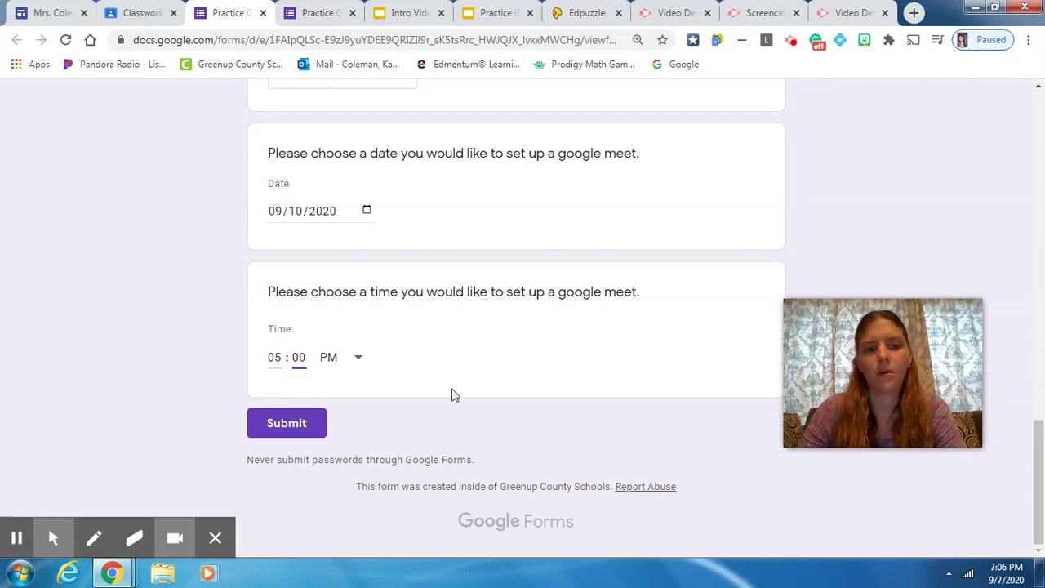
pyautogui.scroll(2, 454, 395)
pyautogui.scroll(-1, 455, 395)
pyautogui.scroll(3, 455, 395)
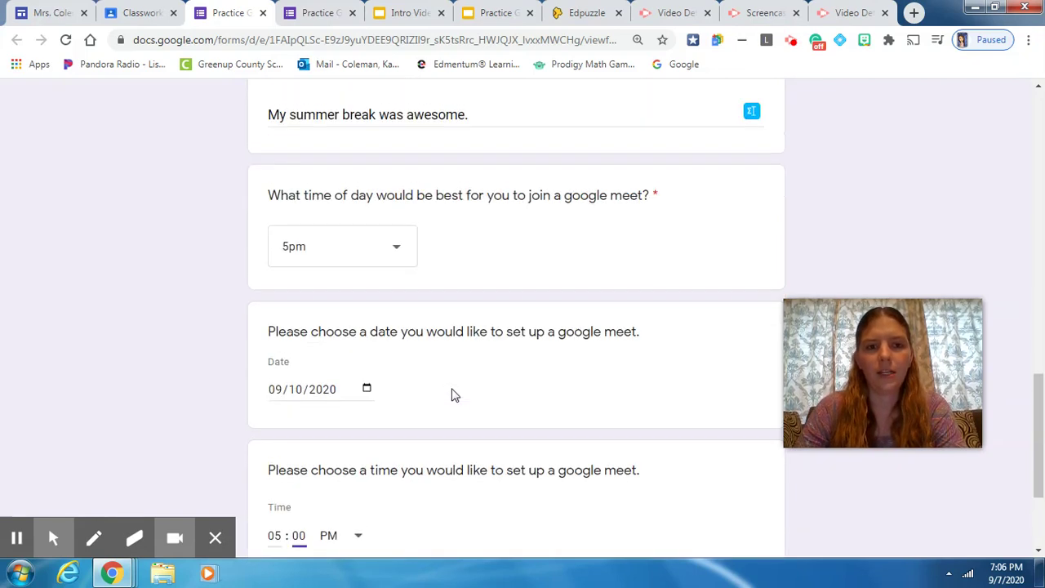
pyautogui.scroll(-1, 453, 395)
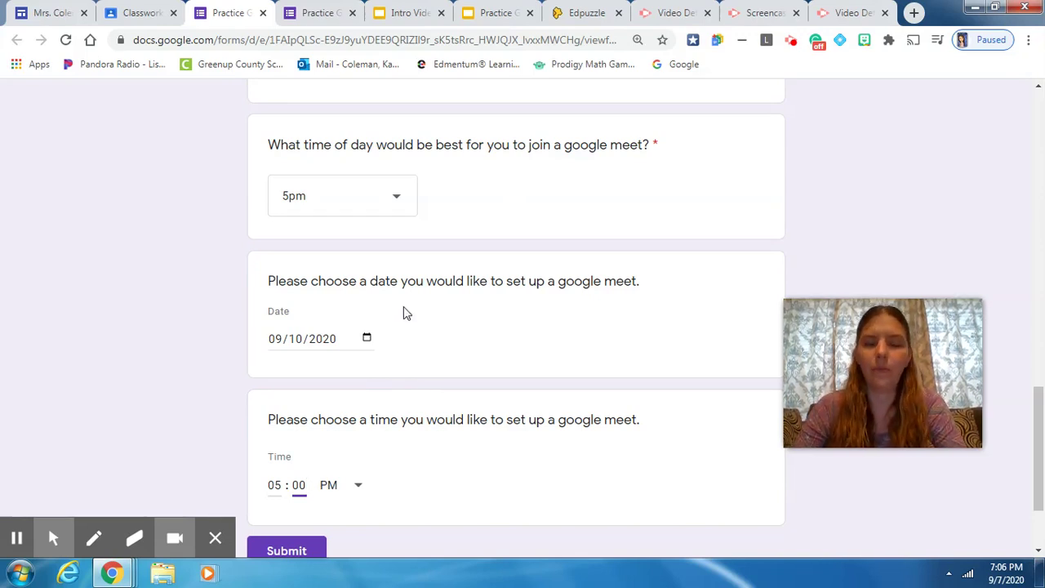
pyautogui.scroll(3, 422, 401)
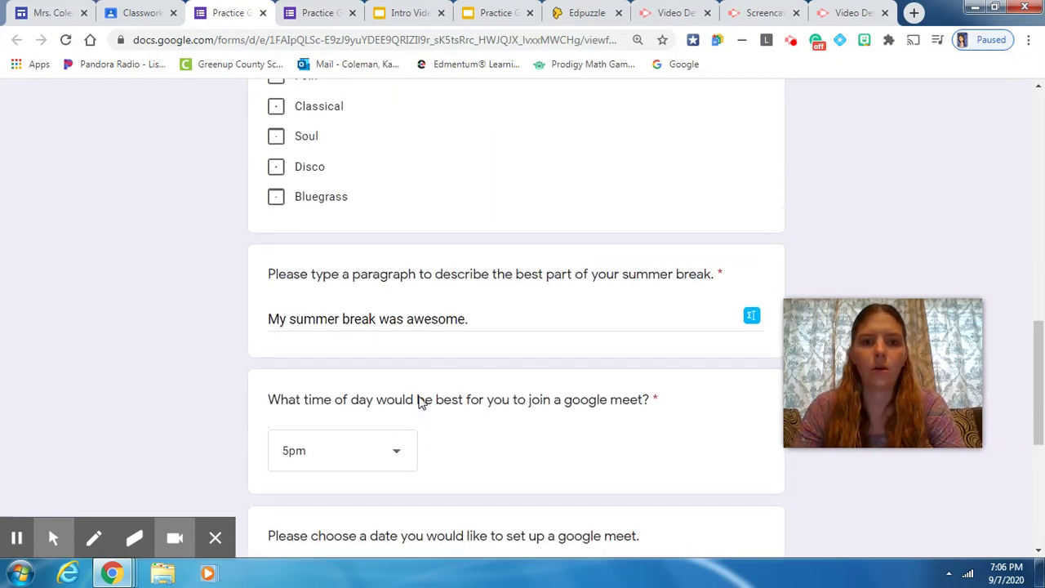
pyautogui.scroll(-5, 422, 401)
pyautogui.scroll(15, 422, 401)
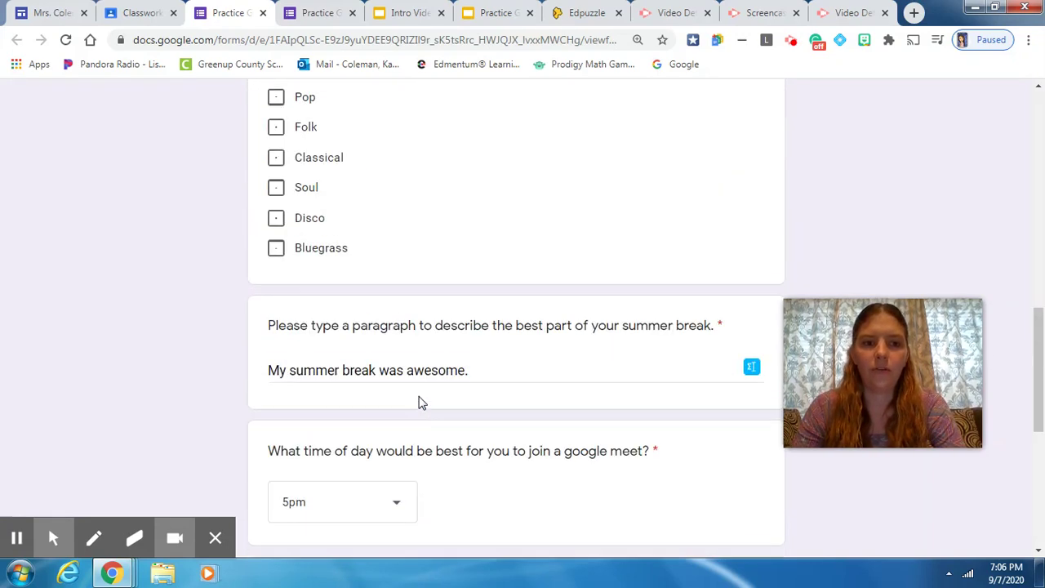
pyautogui.scroll(2, 418, 400)
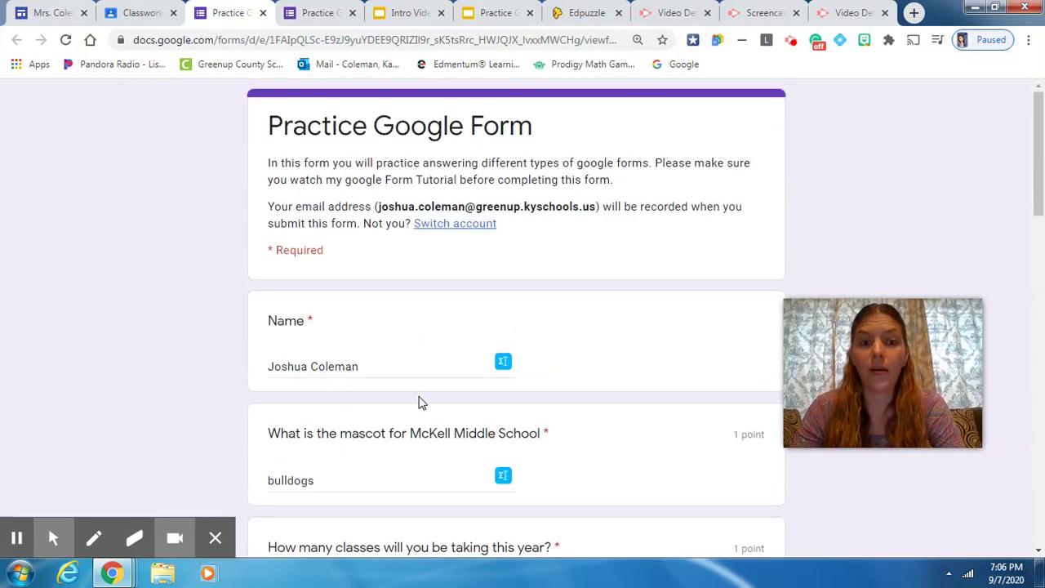
pyautogui.scroll(-2, 413, 344)
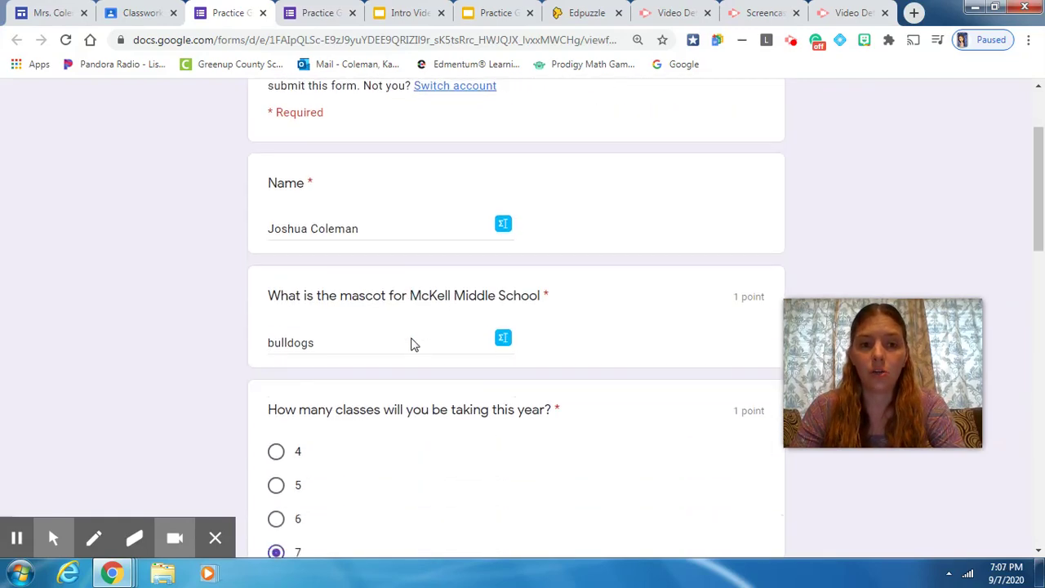
pyautogui.scroll(-6, 412, 343)
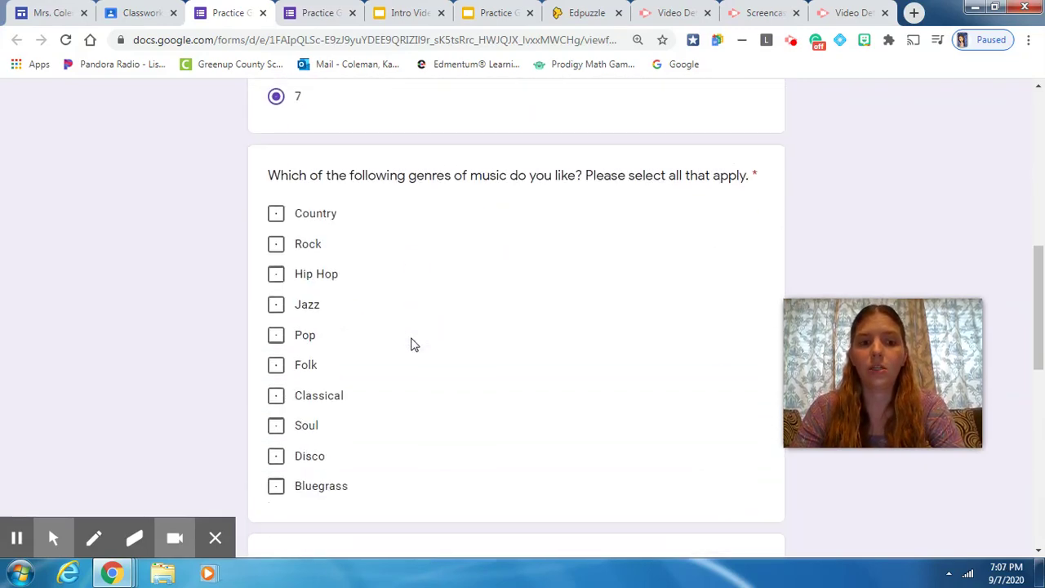
pyautogui.scroll(-2, 413, 344)
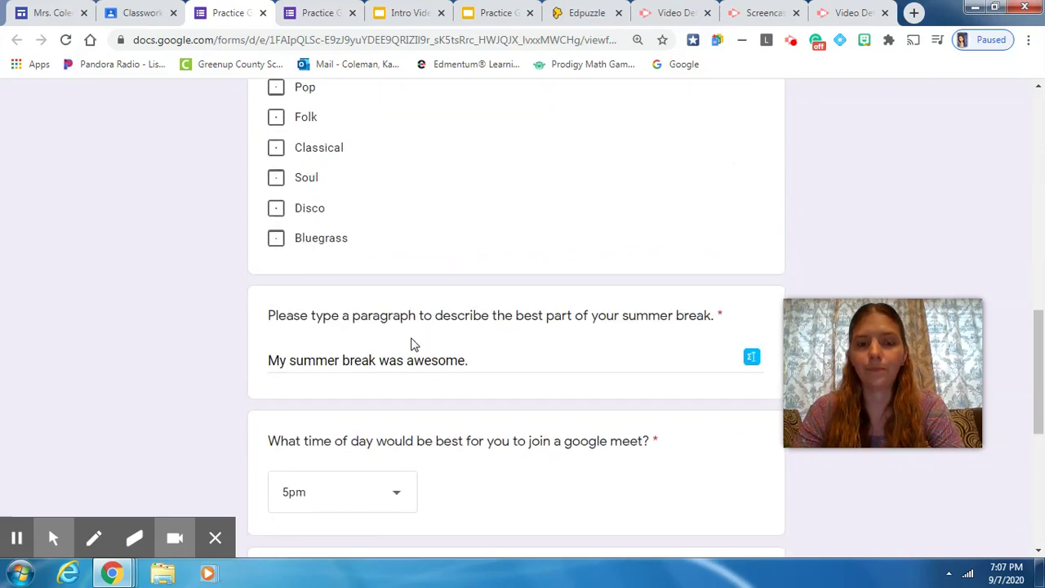
pyautogui.scroll(2, 412, 343)
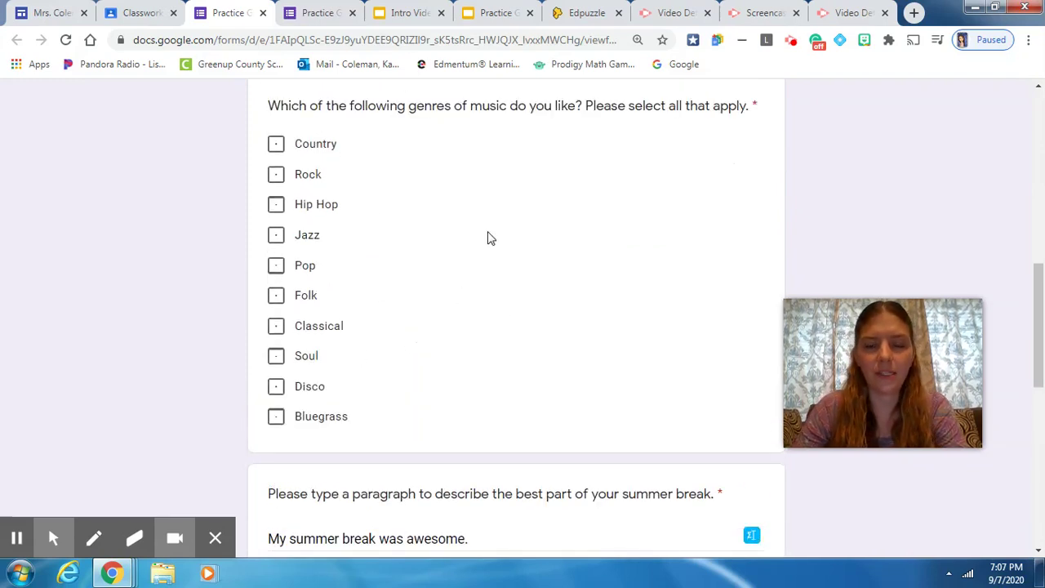
pyautogui.scroll(-2, 454, 259)
pyautogui.scroll(-5, 455, 259)
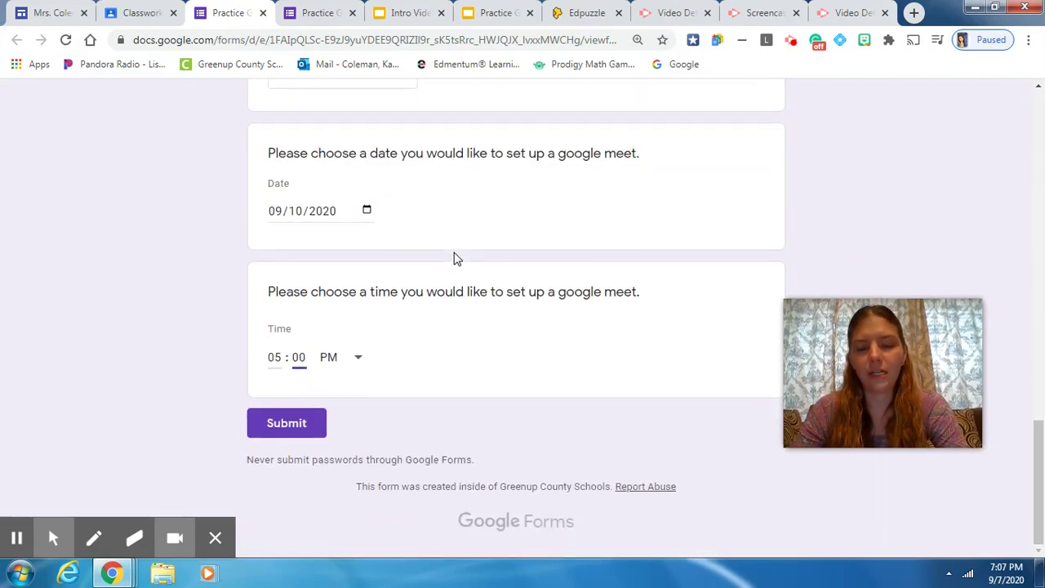
# - Try submitting the form, then tick Country for the required music-genres question
pyautogui.click(287, 424)
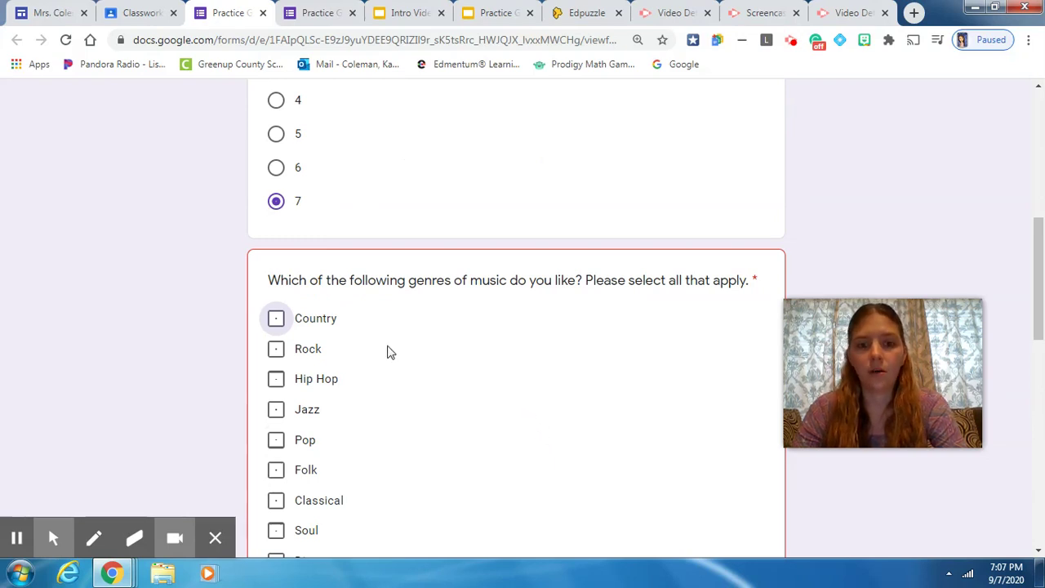
pyautogui.scroll(-1, 388, 352)
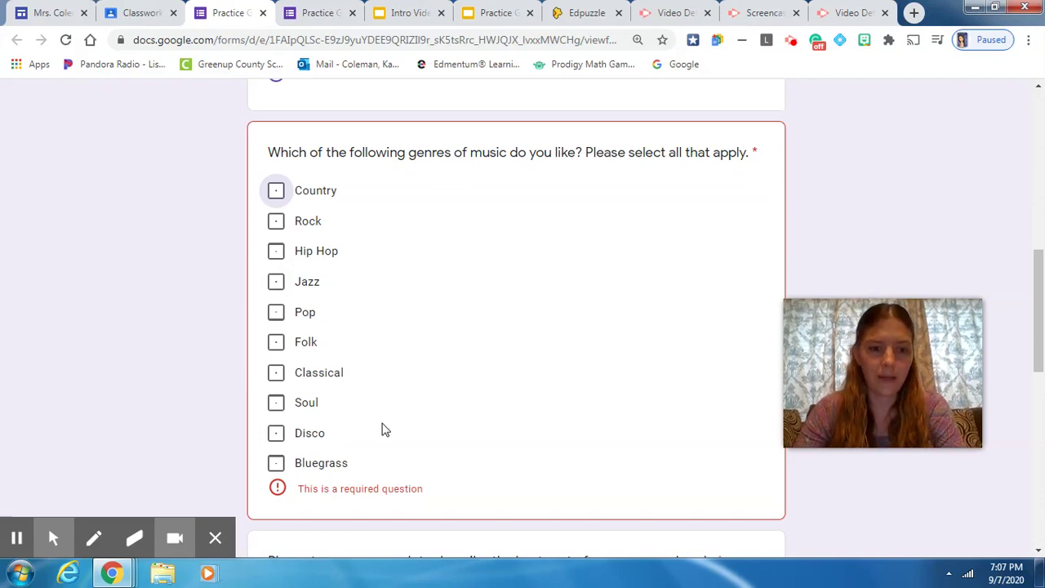
pyautogui.click(279, 192)
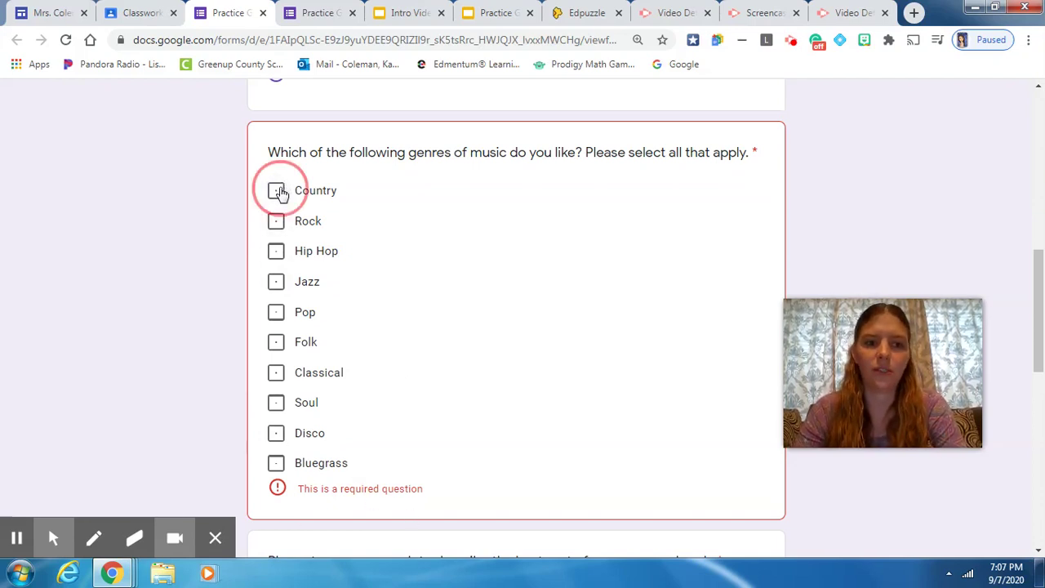
# - Also tick Pop as a liked genre and submit the practice form
pyautogui.click(276, 313)
pyautogui.scroll(-1, 276, 472)
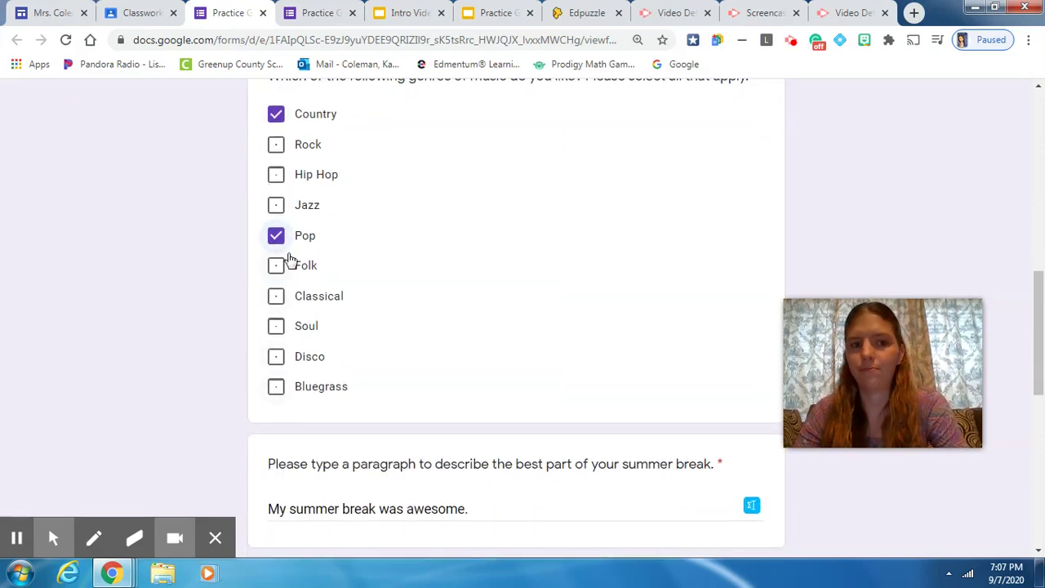
pyautogui.scroll(-4, 290, 260)
pyautogui.scroll(-4, 291, 260)
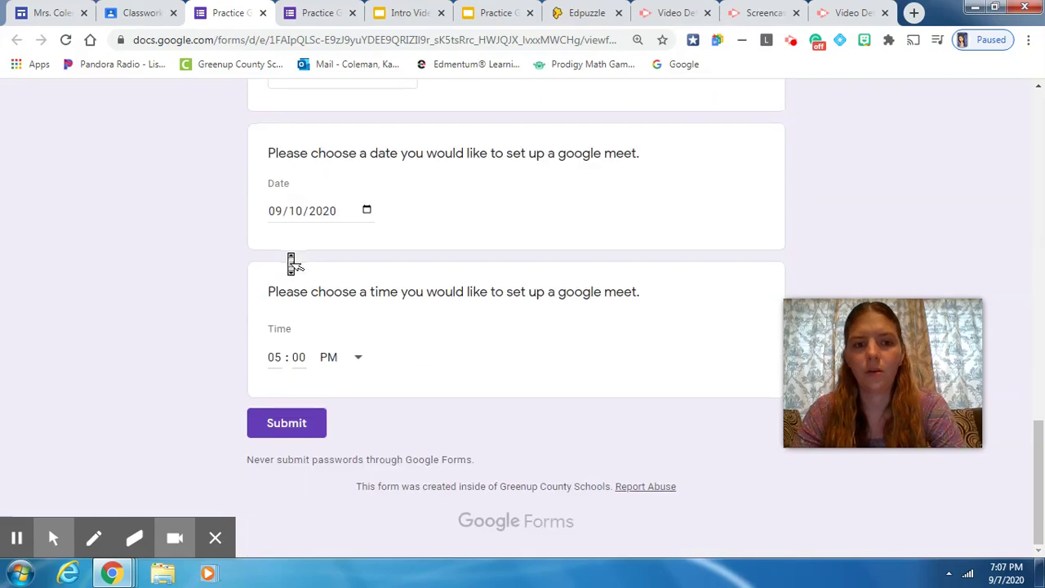
pyautogui.click(305, 424)
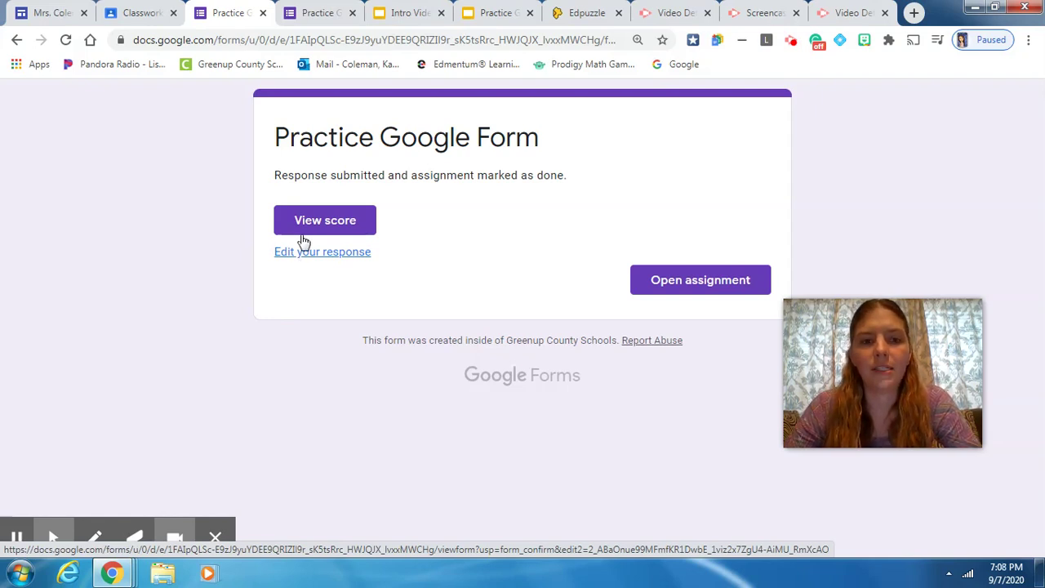
# - View the score of the submitted practice form in a new tab
pyautogui.click(305, 230)
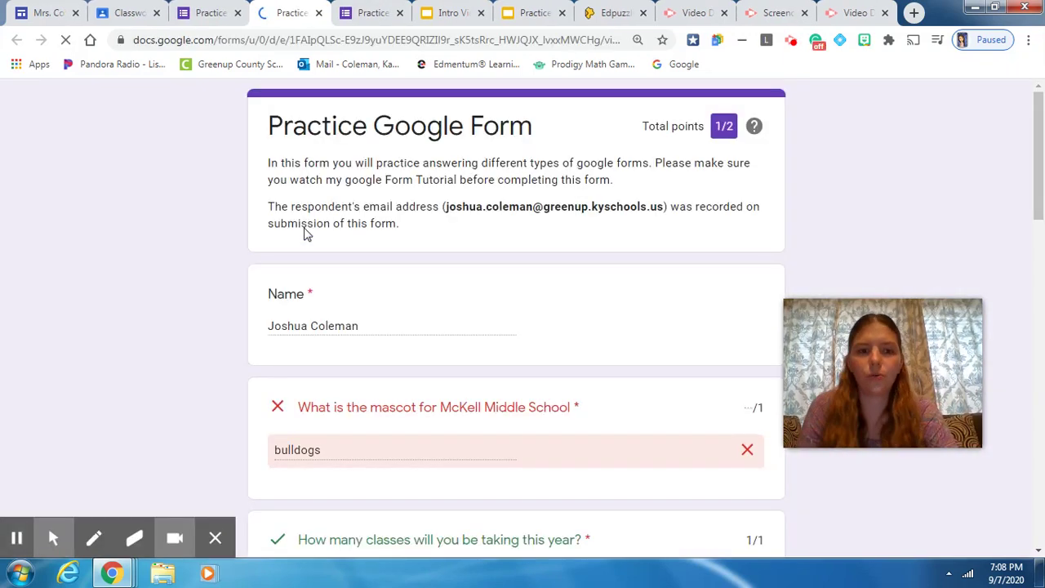
# - Review the 1/2 score with 'bulldogs' marked wrong, then return to the confirmation tab
pyautogui.scroll(-1, 305, 228)
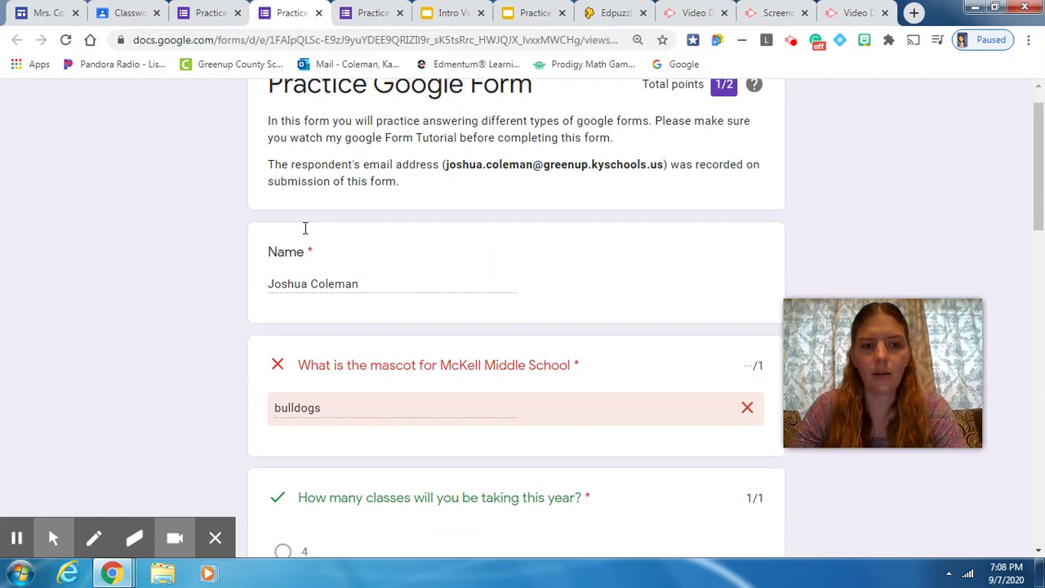
pyautogui.scroll(-3, 305, 229)
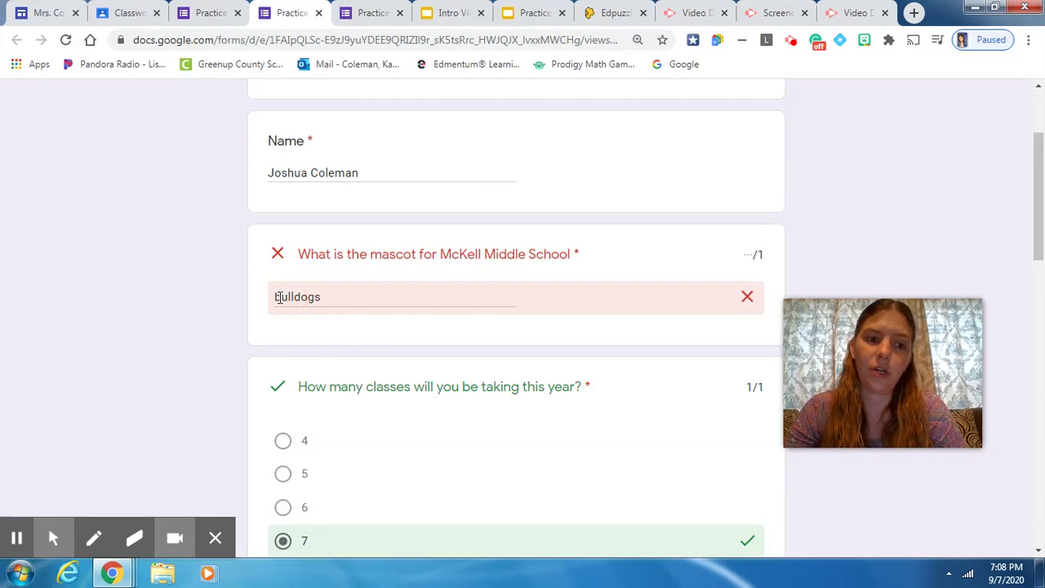
pyautogui.doubleClick(279, 298)
pyautogui.click(278, 297)
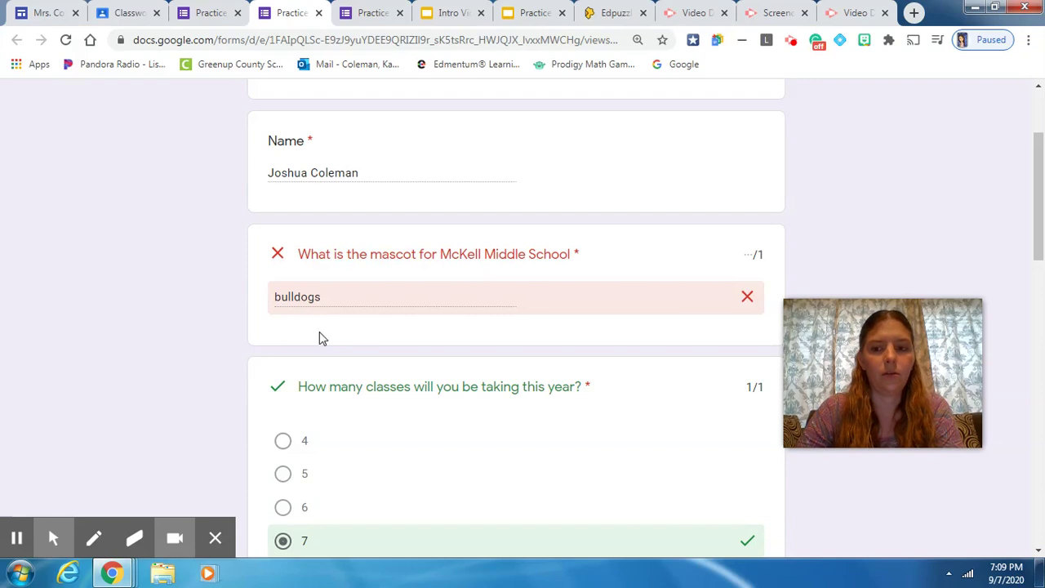
pyautogui.scroll(-3, 319, 334)
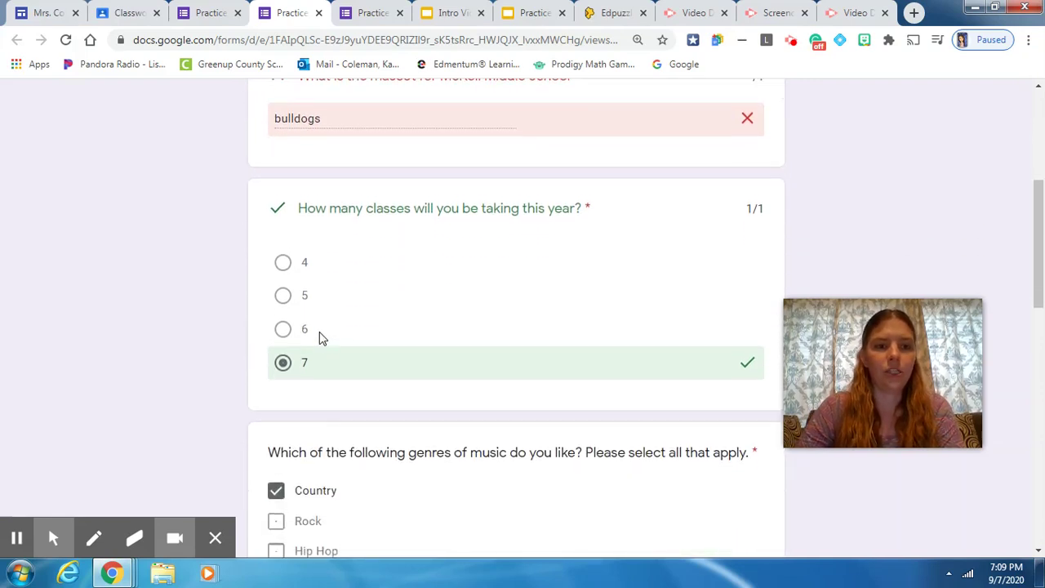
pyautogui.scroll(3, 320, 335)
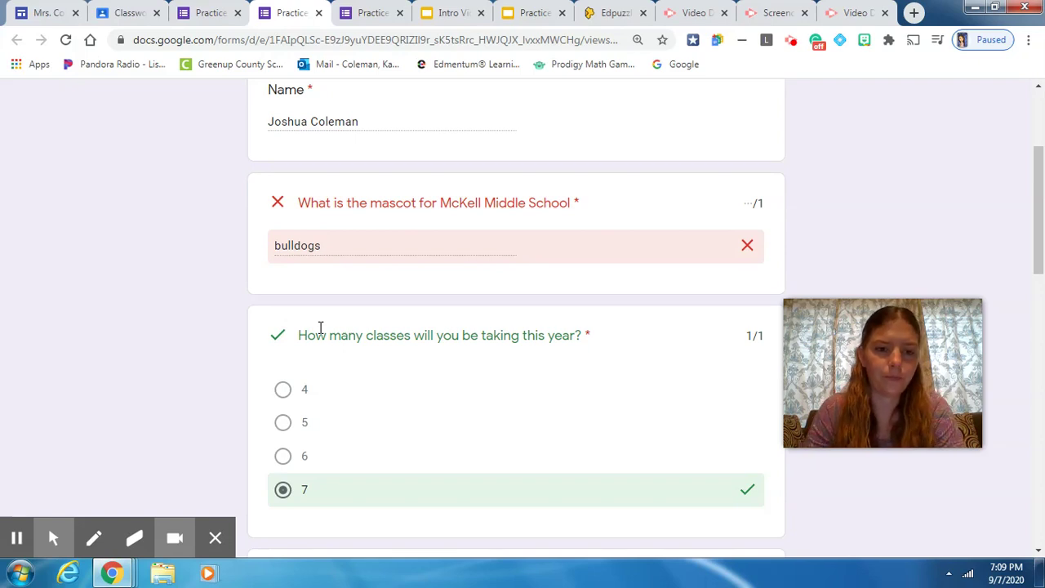
pyautogui.scroll(-2, 319, 327)
pyautogui.scroll(2, 319, 326)
pyautogui.scroll(-1, 319, 326)
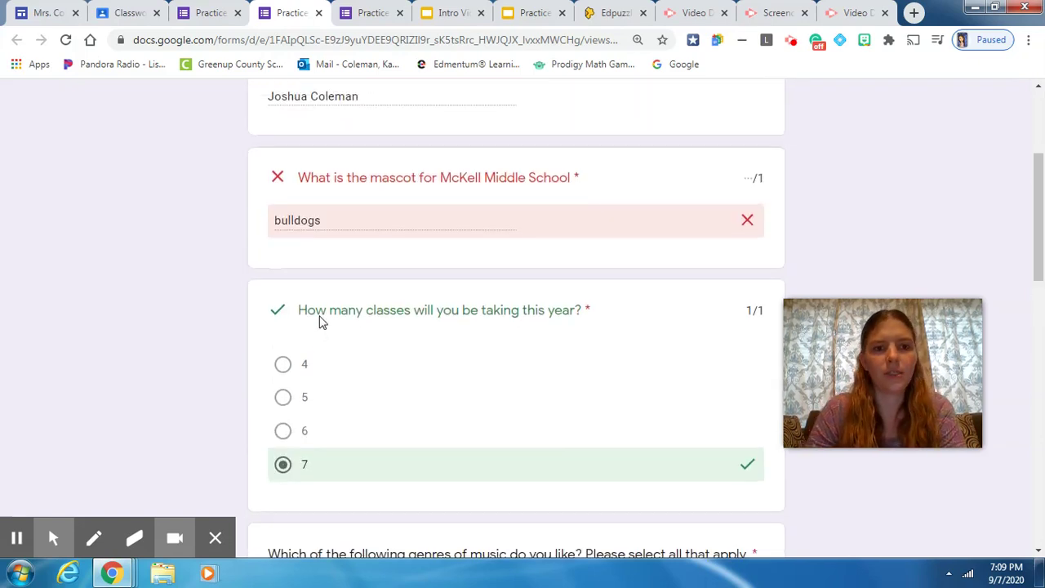
pyautogui.doubleClick(296, 219)
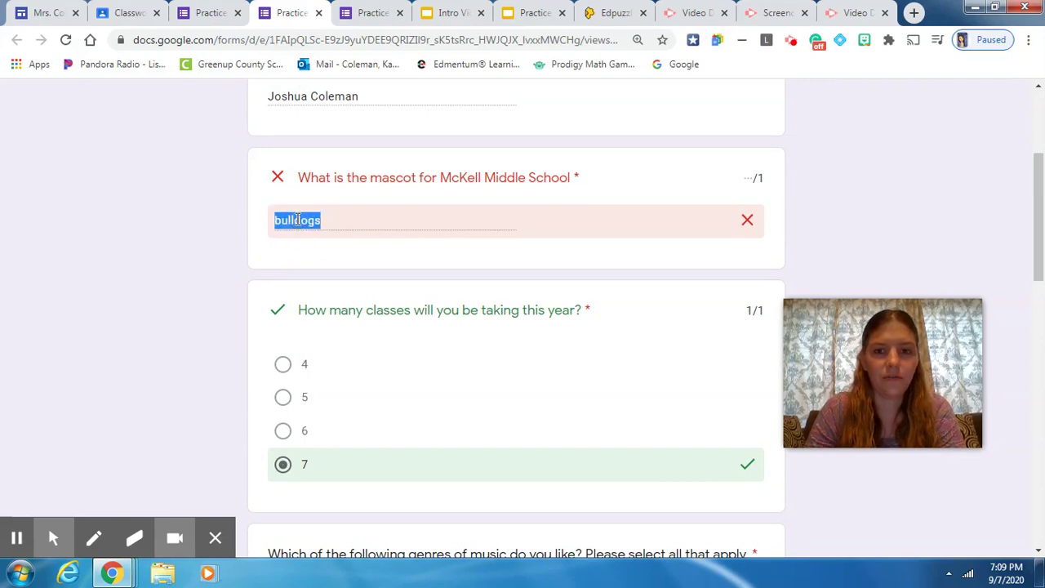
pyautogui.doubleClick(298, 220)
pyautogui.doubleClick(298, 220)
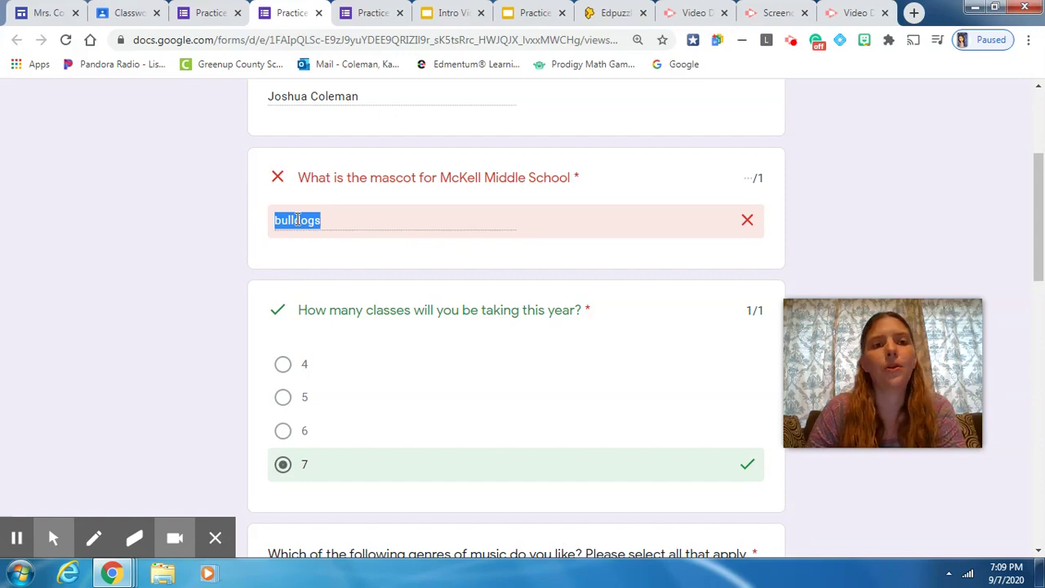
pyautogui.click(215, 14)
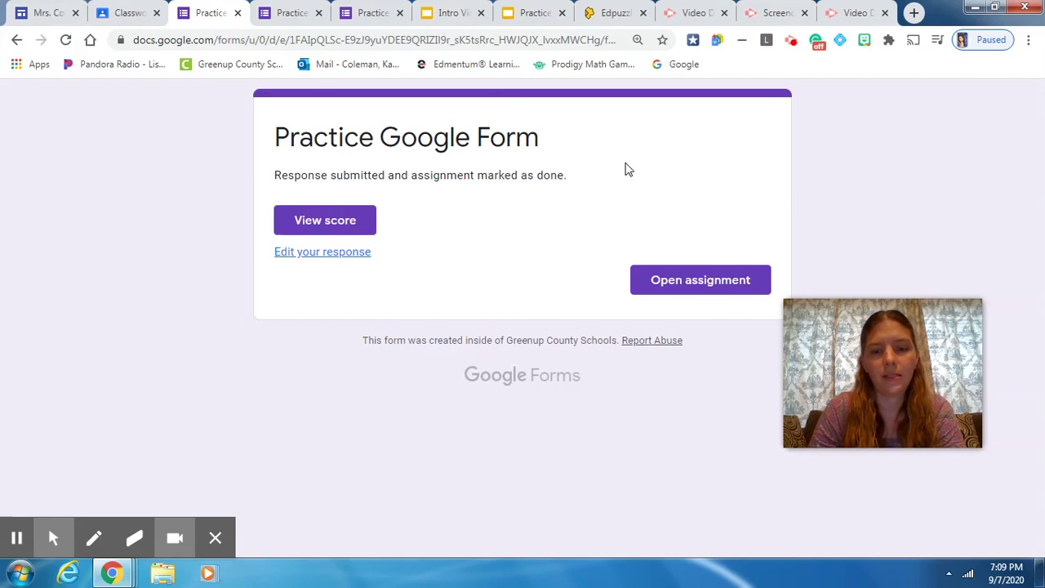
# - Reopen the submitted response for editing from the confirmation page's Edit your response link
pyautogui.click(284, 14)
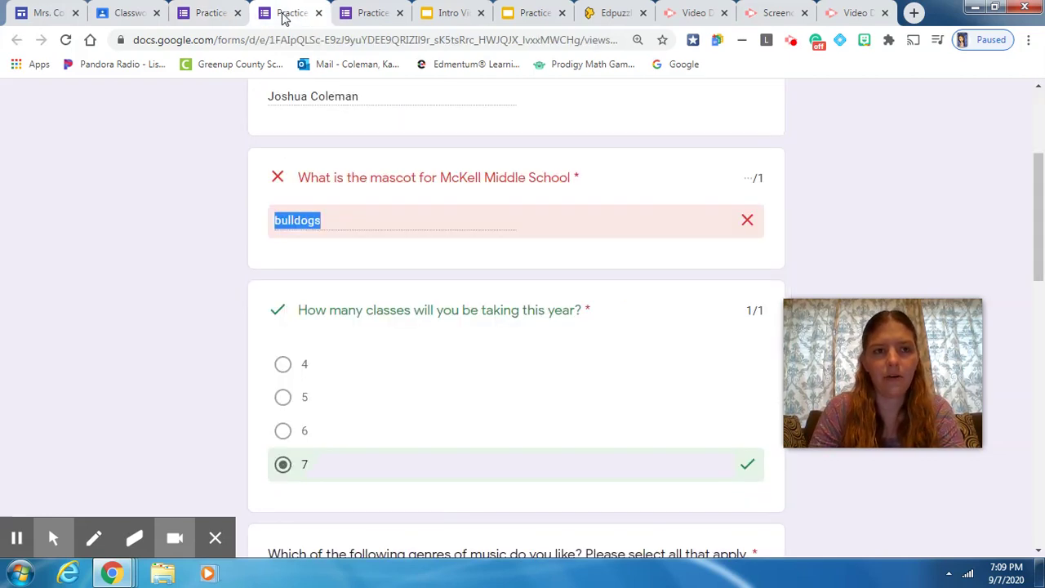
pyautogui.click(216, 18)
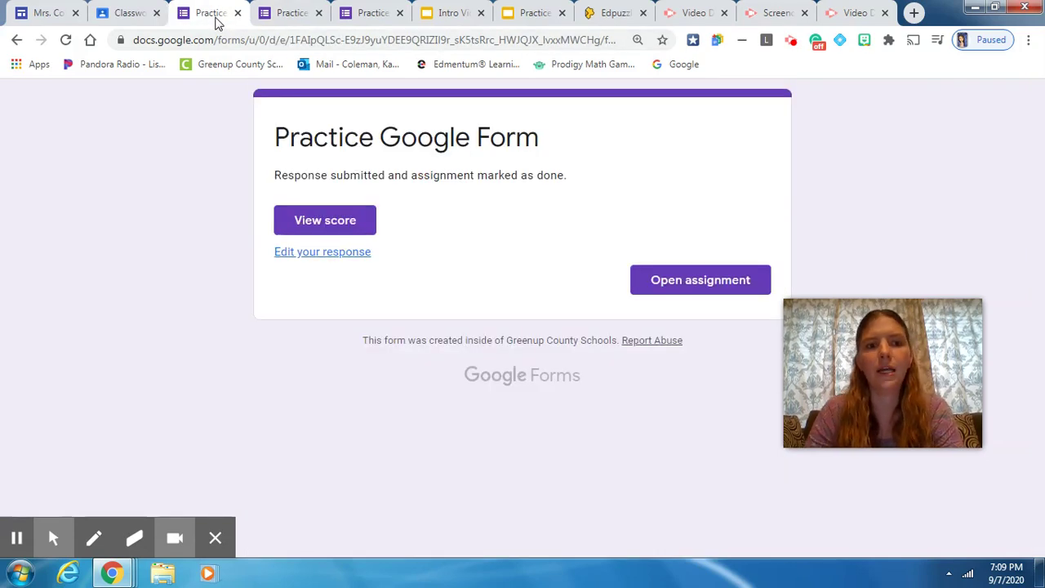
pyautogui.click(319, 257)
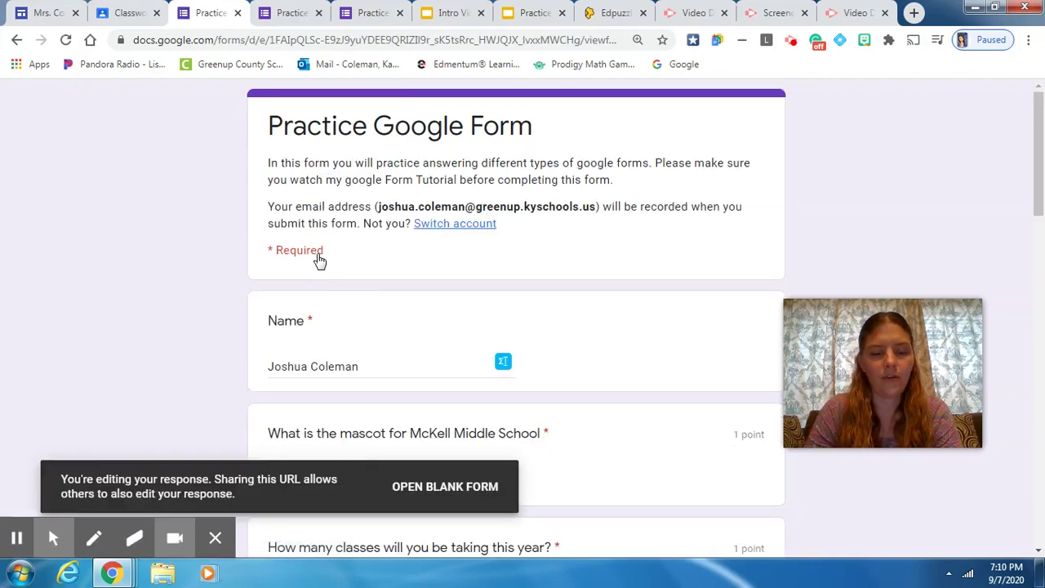
# - Capitalize the mascot answer so it reads 'Bulldogs'
pyautogui.scroll(-3, 319, 258)
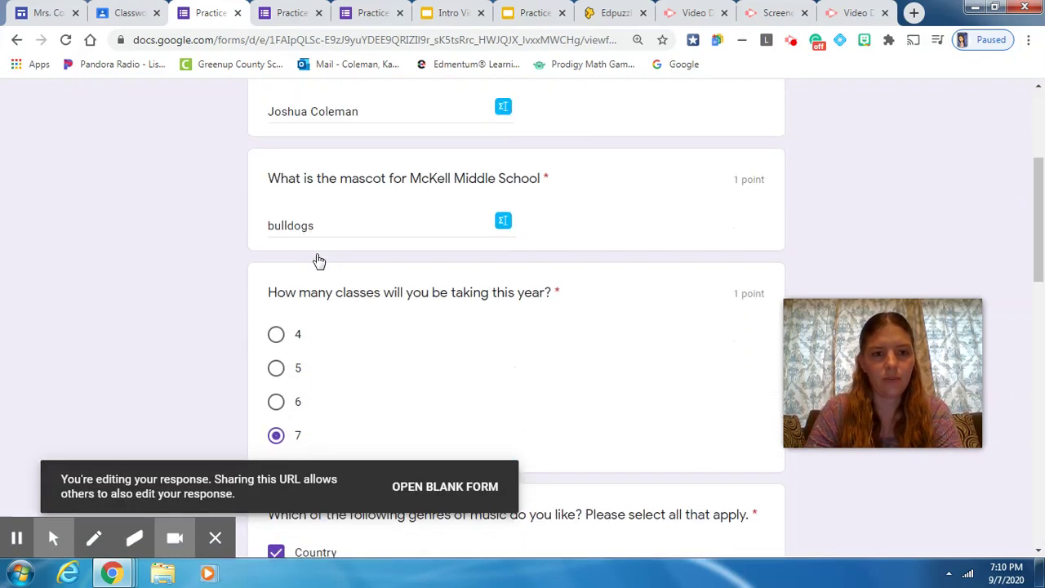
pyautogui.click(289, 227)
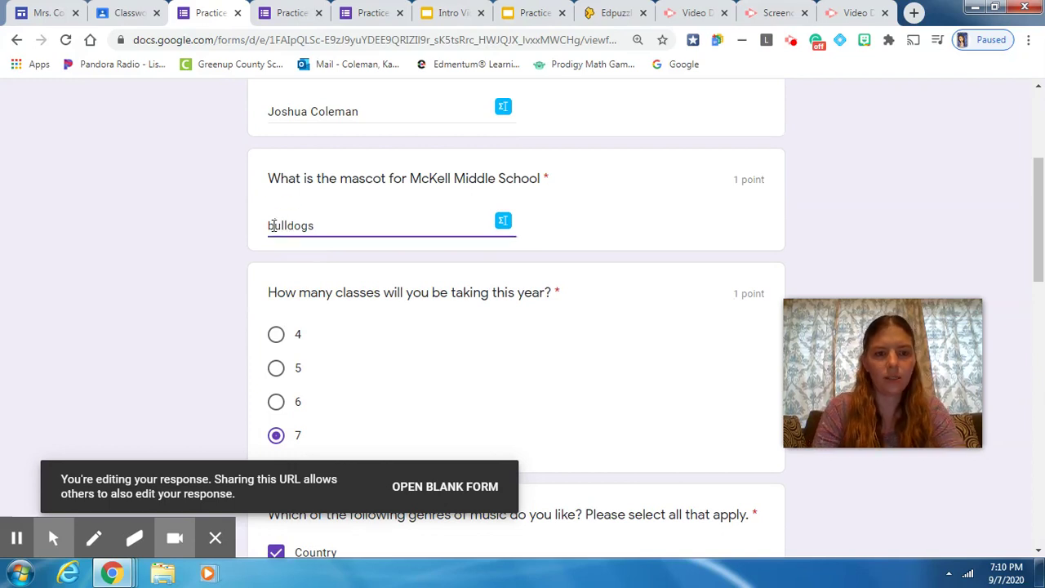
pyautogui.click(273, 225)
pyautogui.press('BackSpace')
pyautogui.write('B')
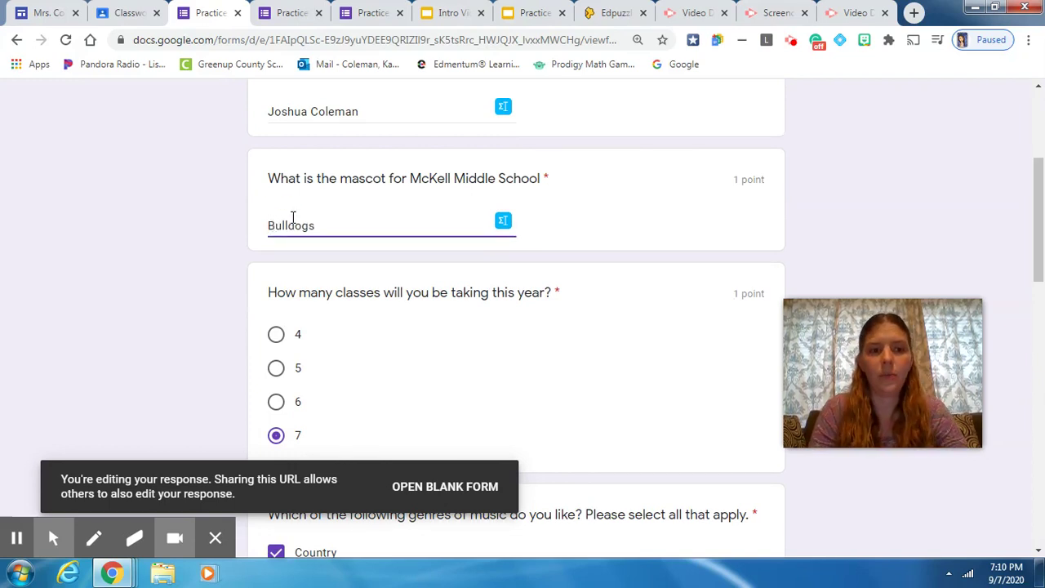
# - Resubmit the corrected form and open its new score
pyautogui.scroll(-15, 449, 241)
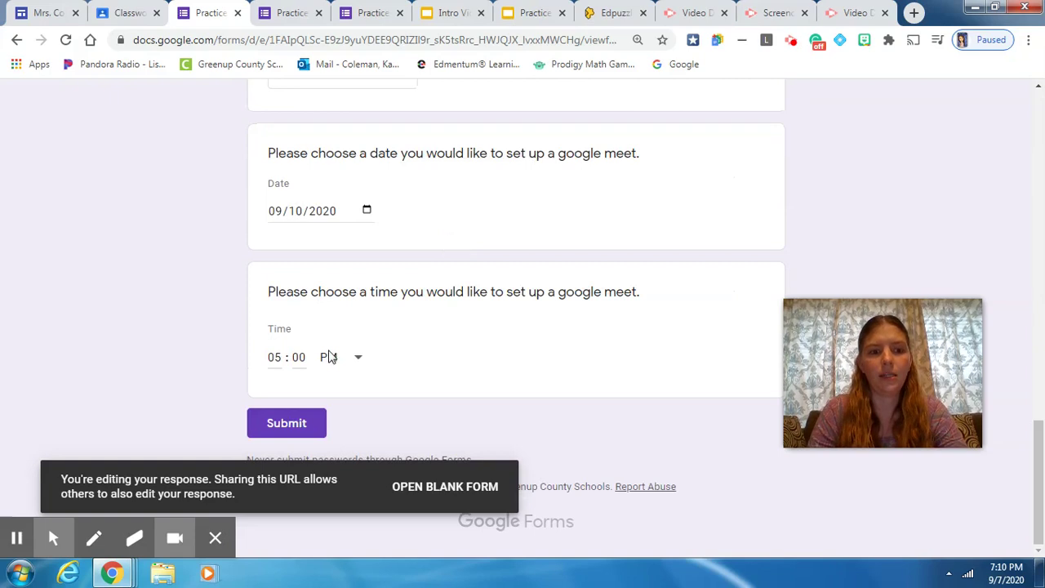
pyautogui.click(290, 424)
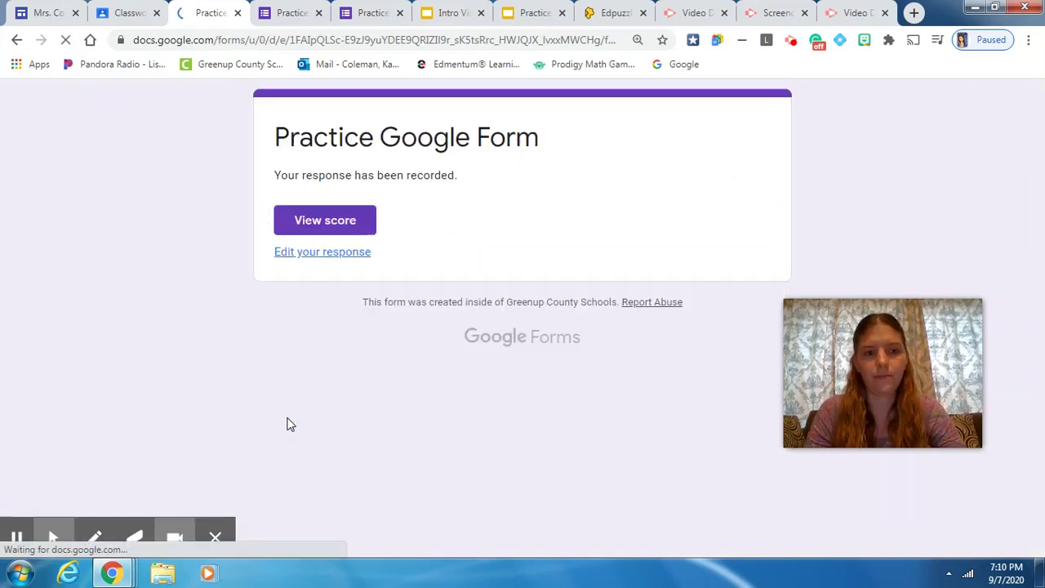
pyautogui.click(332, 218)
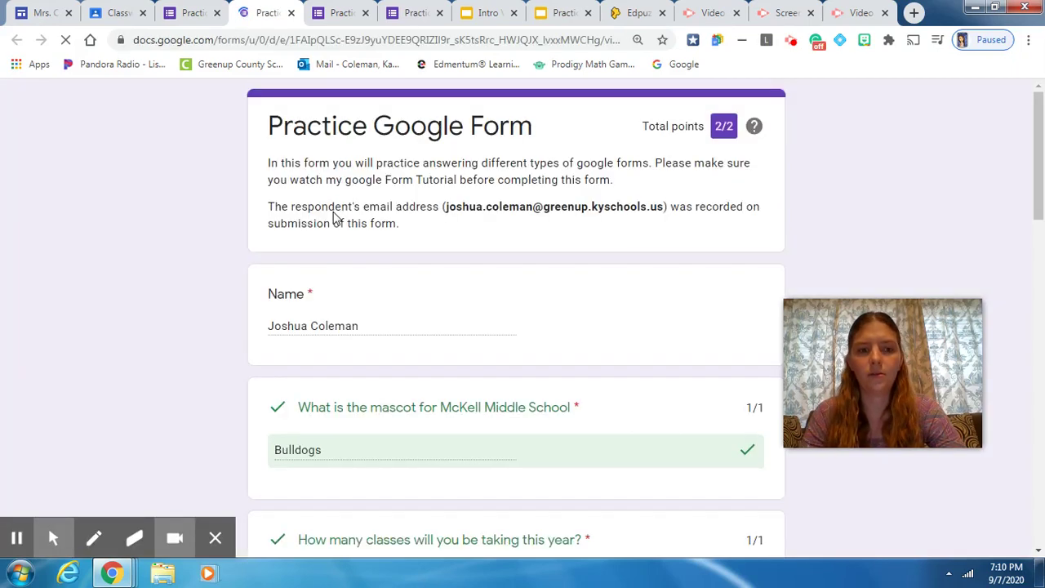
# - Scroll through the graded answers confirming 2/2 with Bulldogs marked correct
pyautogui.scroll(-4, 333, 359)
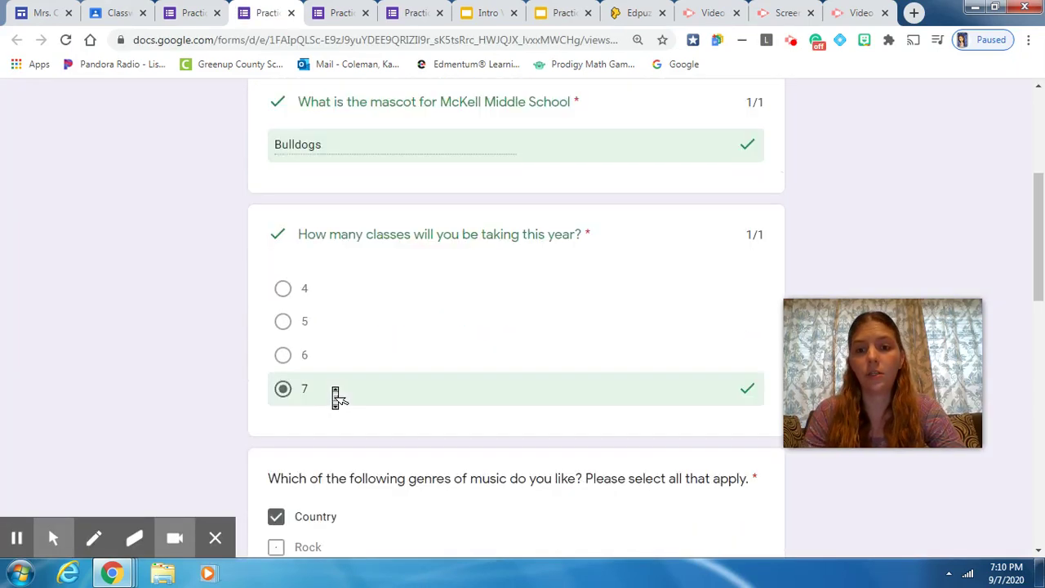
pyautogui.scroll(-8, 336, 397)
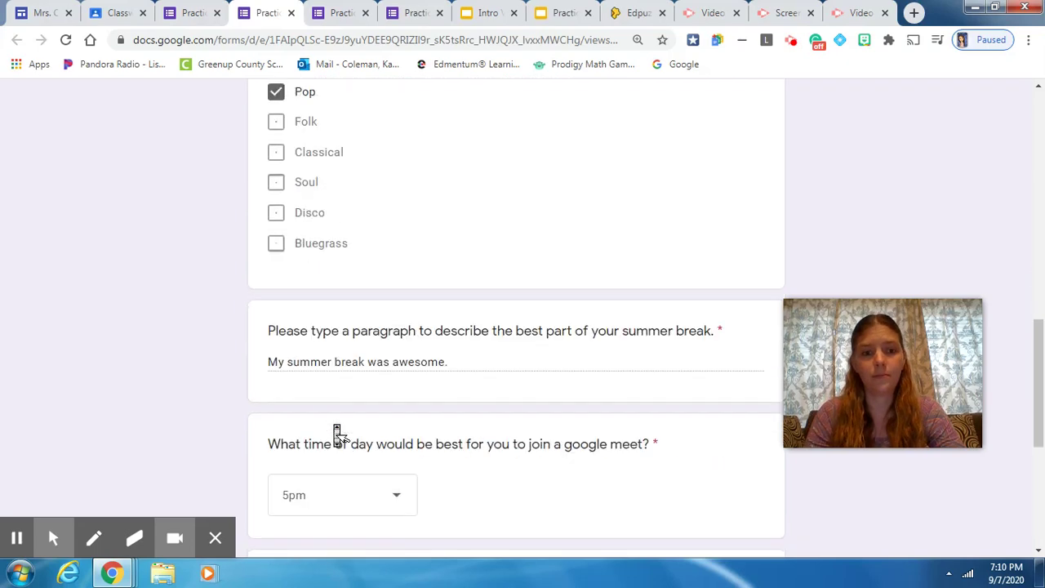
pyautogui.scroll(-5, 337, 435)
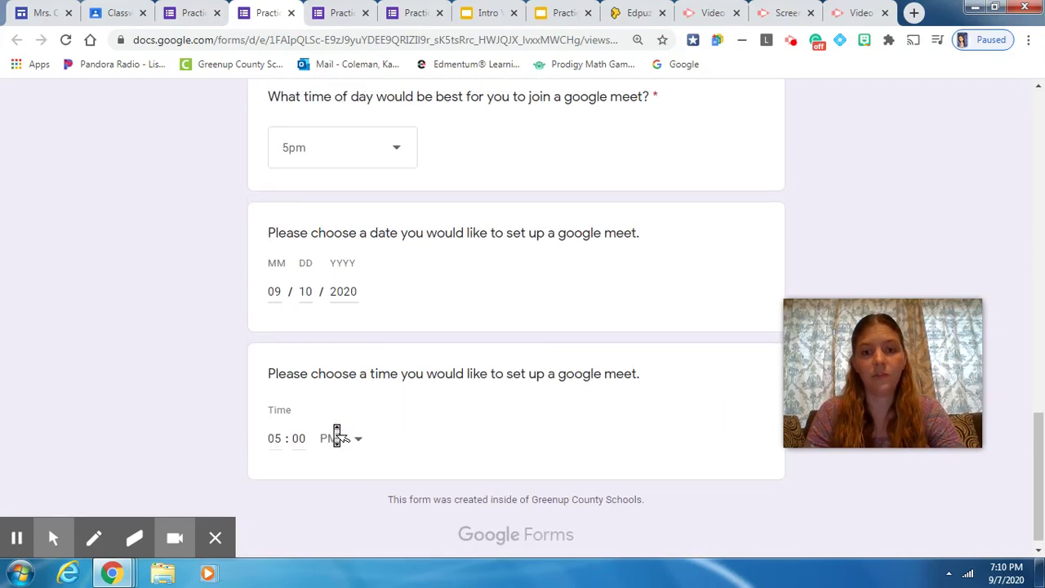
pyautogui.scroll(2, 337, 438)
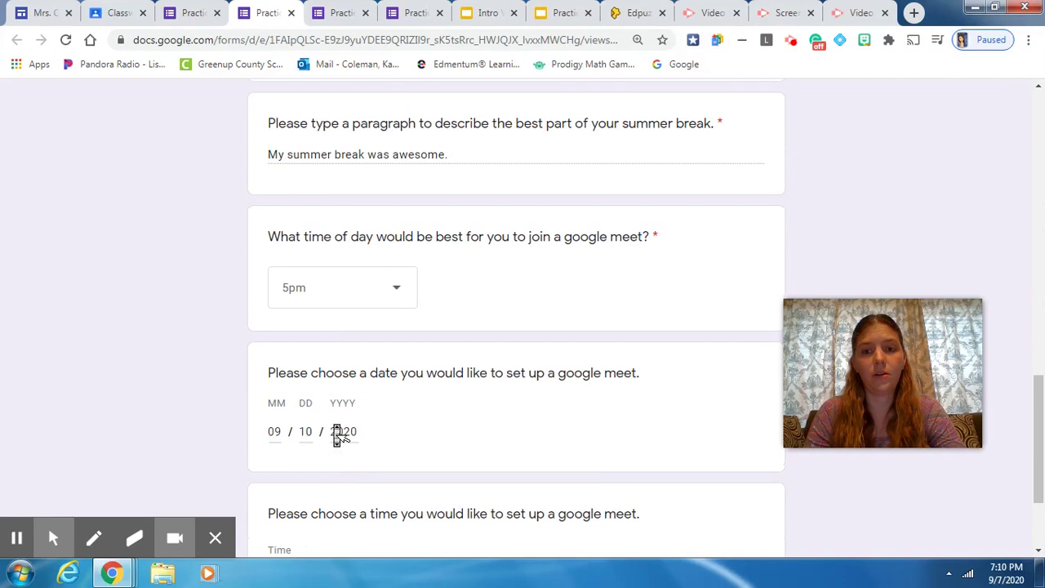
pyautogui.scroll(15, 528, 227)
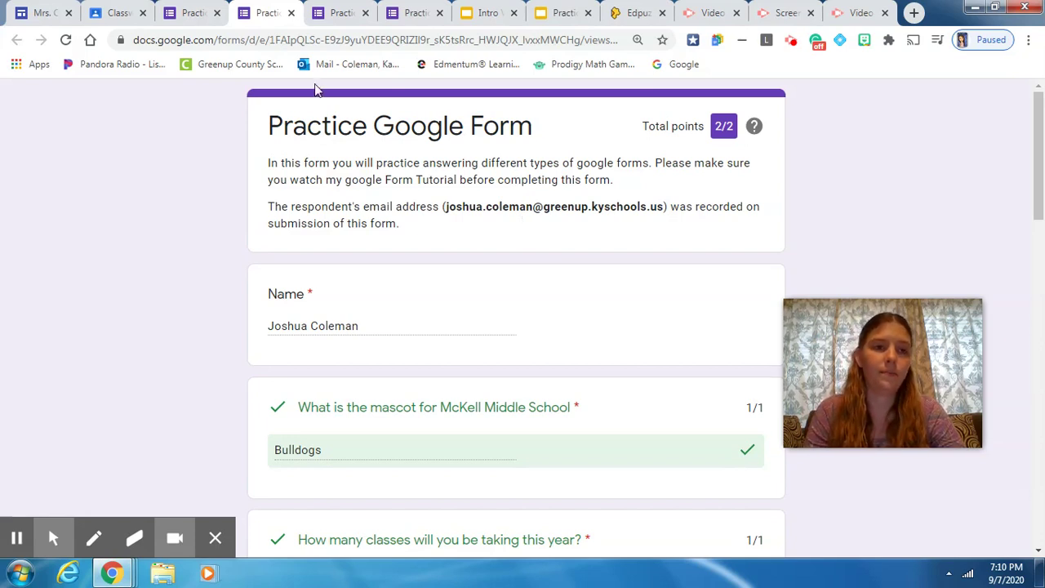
# - Switch back to the 'Your response has been recorded' confirmation tab
pyautogui.click(196, 16)
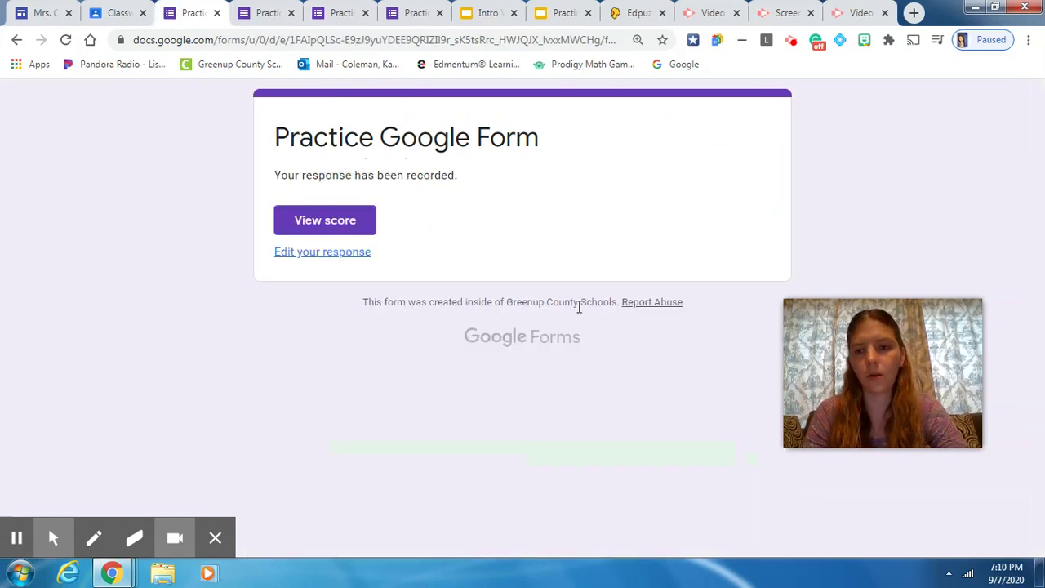